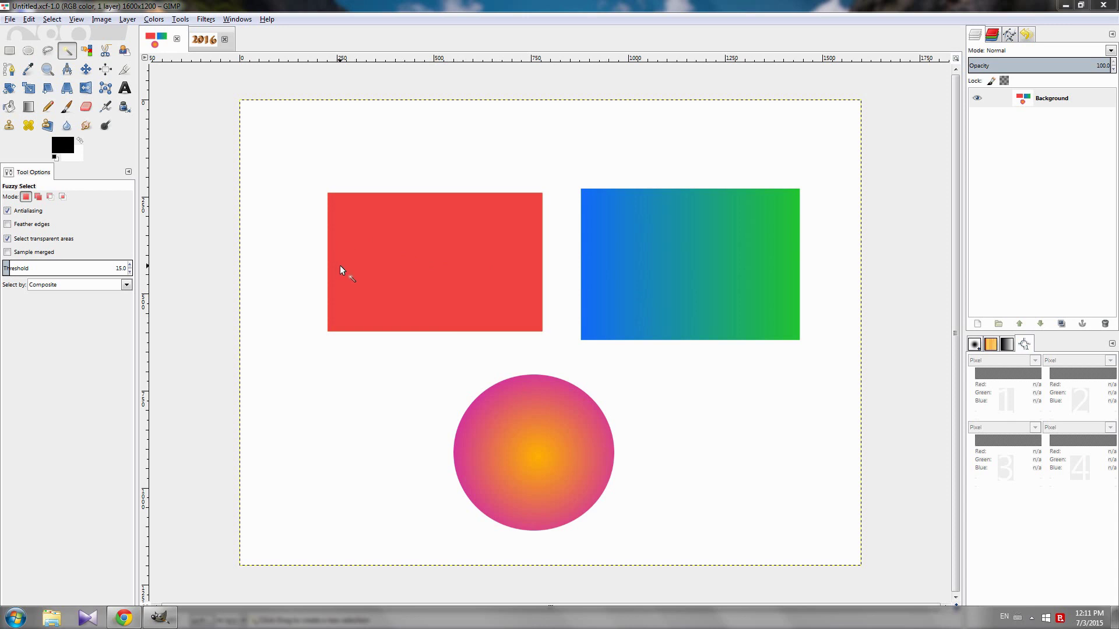
# Switch briefly to Rectangle Select, then return to the Fuzzy Select tool
pyautogui.click(9, 51)
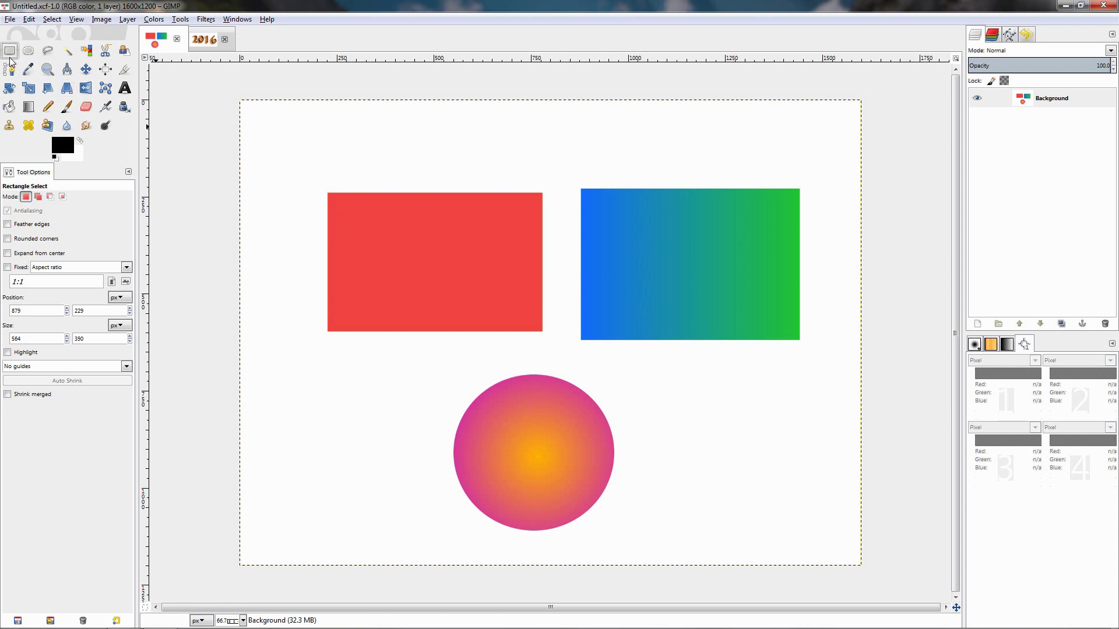
pyautogui.click(67, 51)
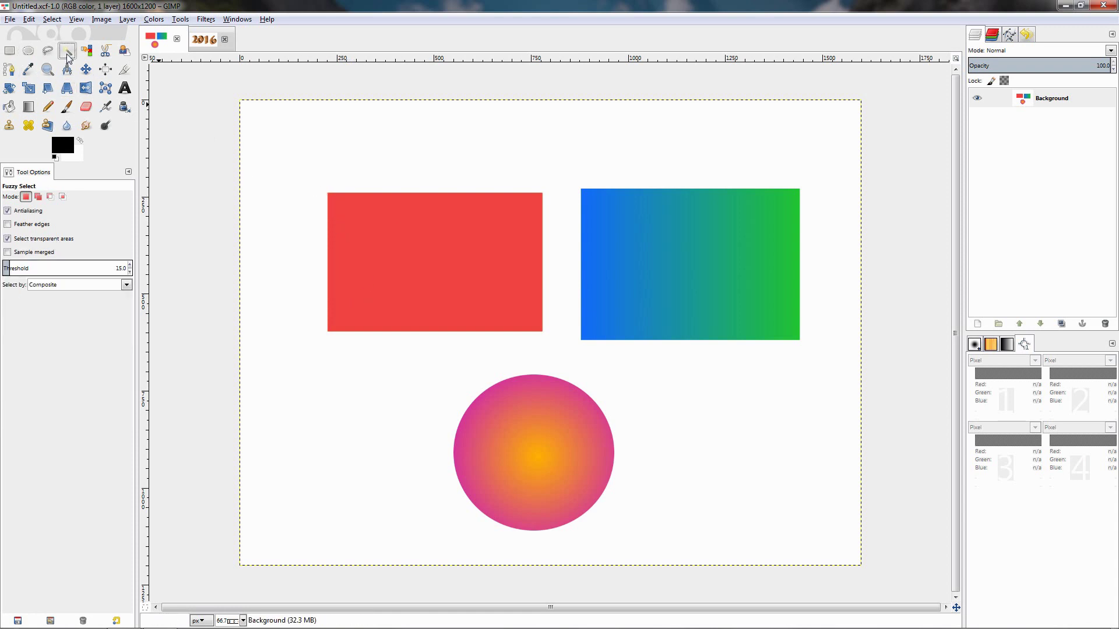
# Fuzzy-select the red rectangle, then replace it with a narrow strip of the blue gradient
pyautogui.click(389, 248)
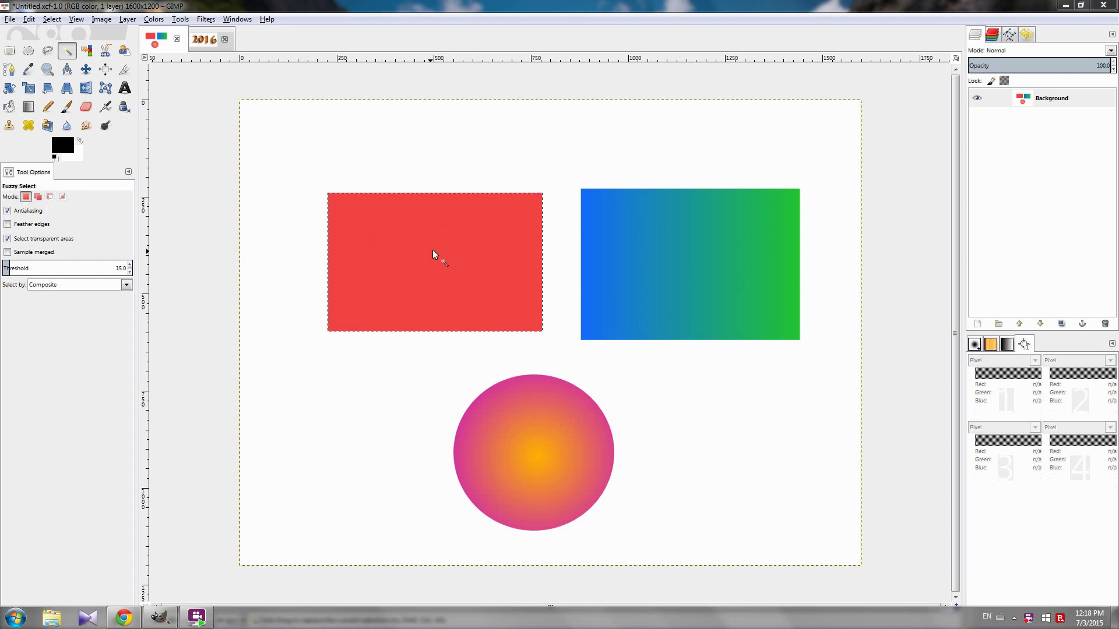
pyautogui.click(615, 241)
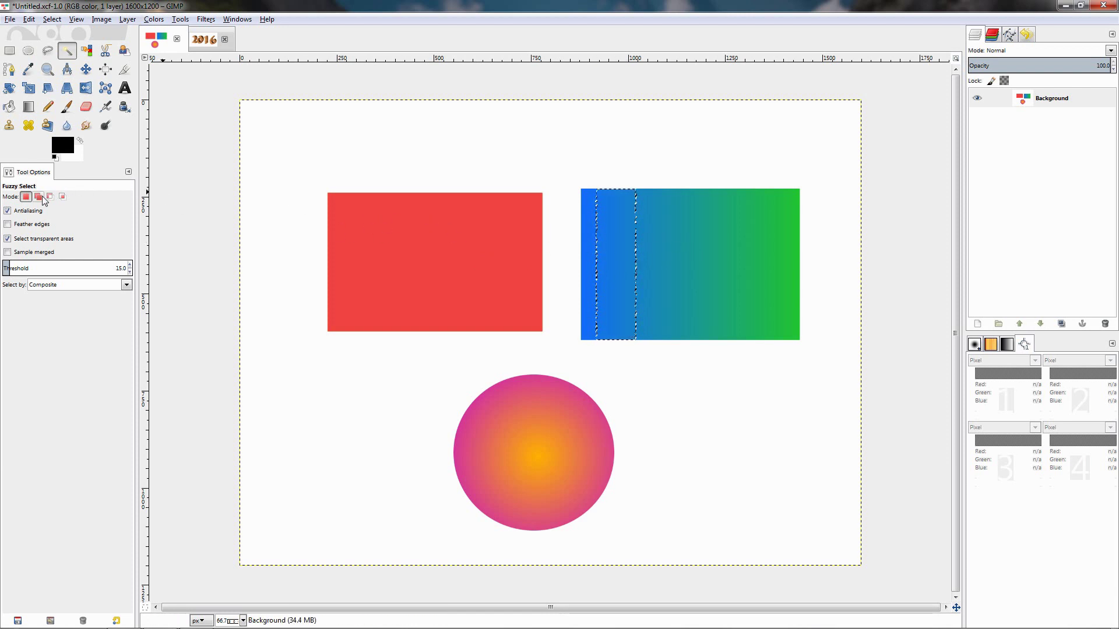
# Add the red rectangle to the selection in Add mode, then subtract it again in Subtract mode
pyautogui.click(38, 197)
pyautogui.click(418, 260)
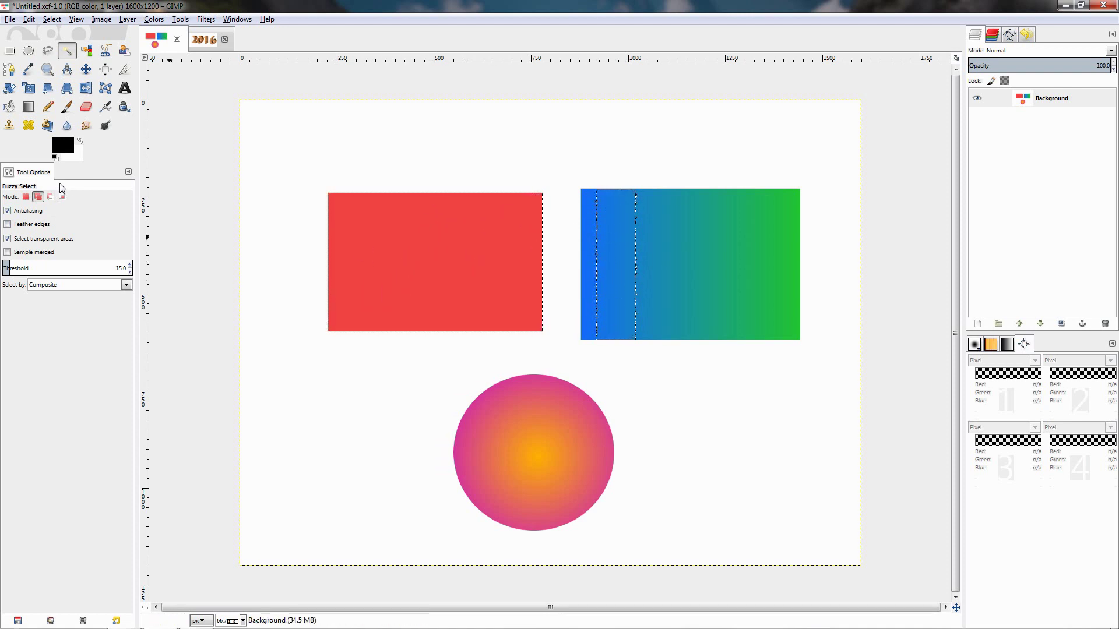
pyautogui.click(51, 197)
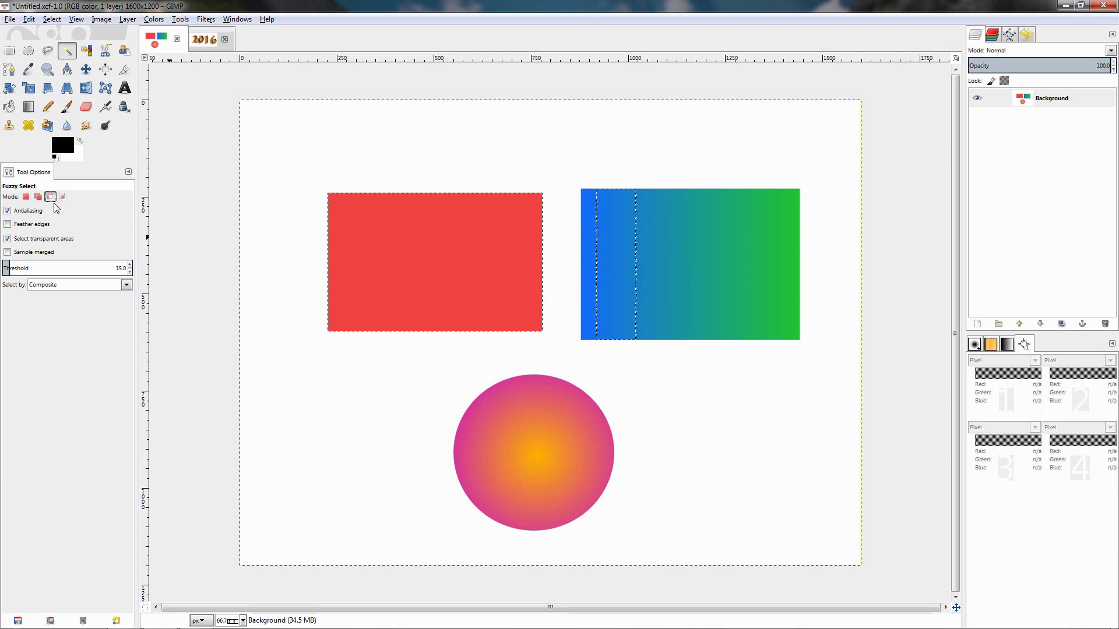
pyautogui.click(516, 322)
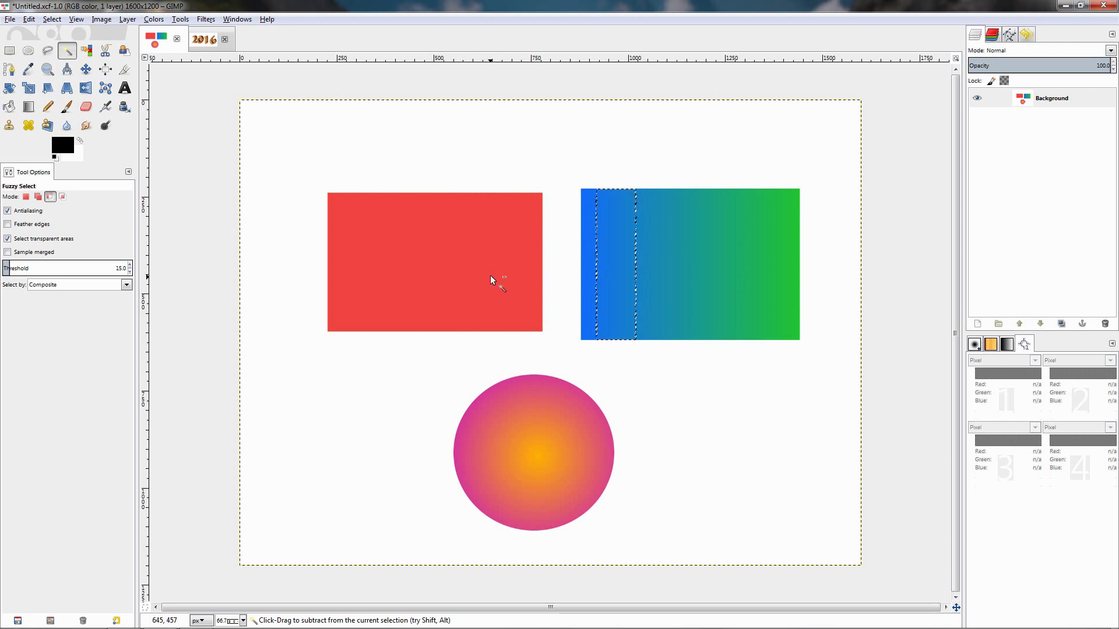
# Widen the selected gradient band by dragging in Add mode, then switch to Intersect mode
pyautogui.click(37, 198)
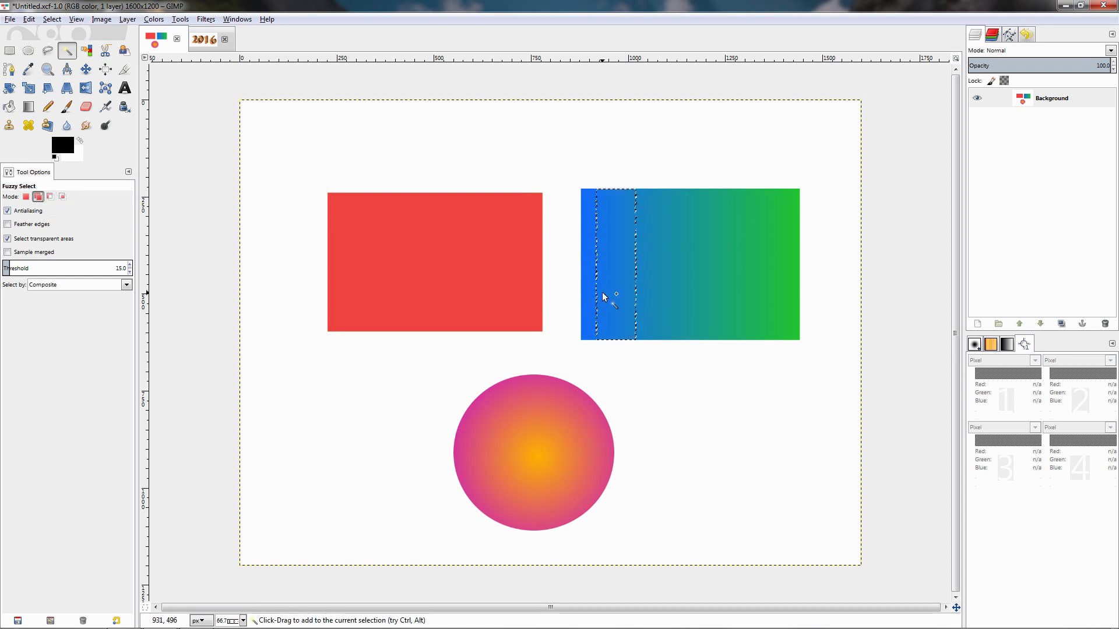
pyautogui.moveTo(634, 288); pyautogui.dragTo(697, 304)
pyautogui.hotkey('ctrl', 'shift')
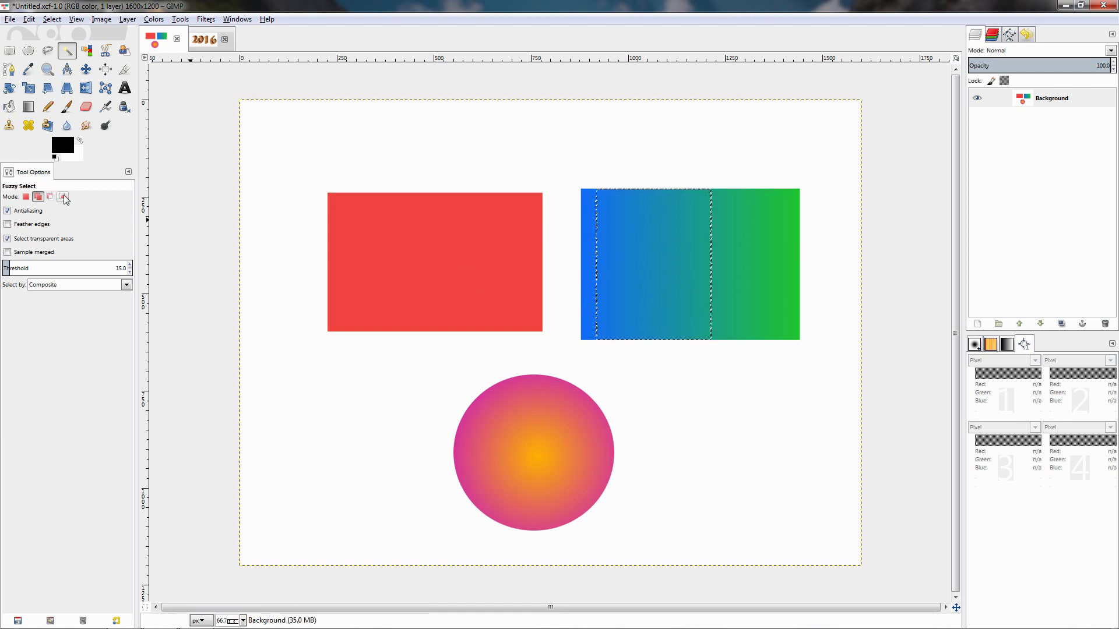
# Intersect with a second fuzzy selection on the gradient, leaving a thinner middle strip
pyautogui.click(646, 275)
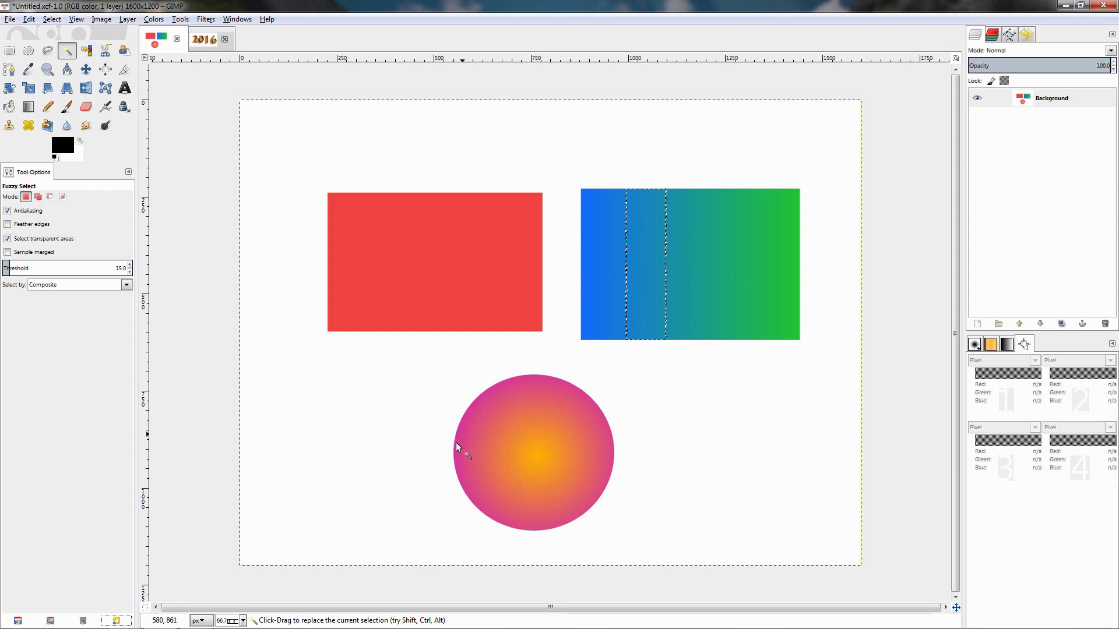
# Fuzzy-select the circle's orange centre and fill it with black using Edit > Fill with FG Color
pyautogui.click(527, 456)
pyautogui.click(29, 19)
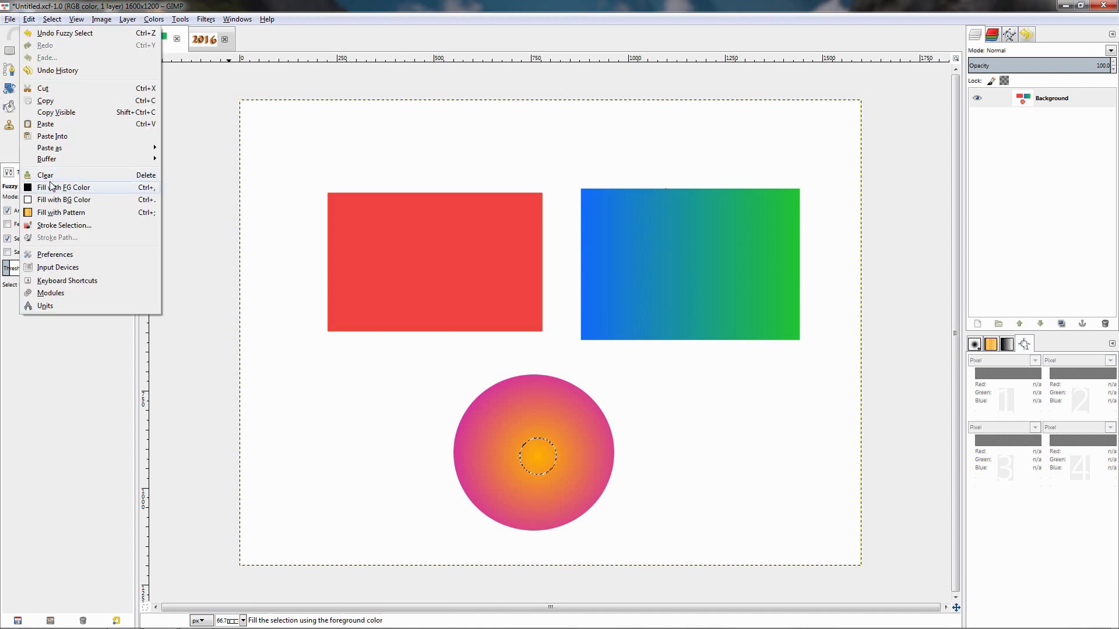
pyautogui.click(151, 194)
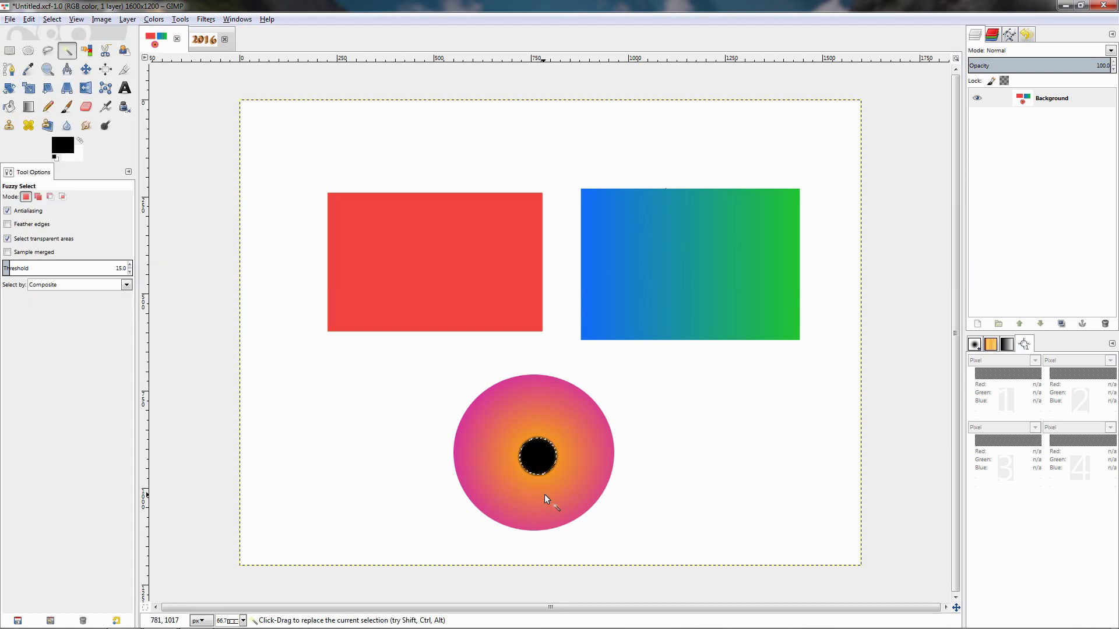
pyautogui.keyDown('ctrl'); pyautogui.scroll(1, 537, 485); pyautogui.keyUp('ctrl')
pyautogui.keyDown('ctrl'); pyautogui.scroll(5, 538, 485); pyautogui.keyUp('ctrl')
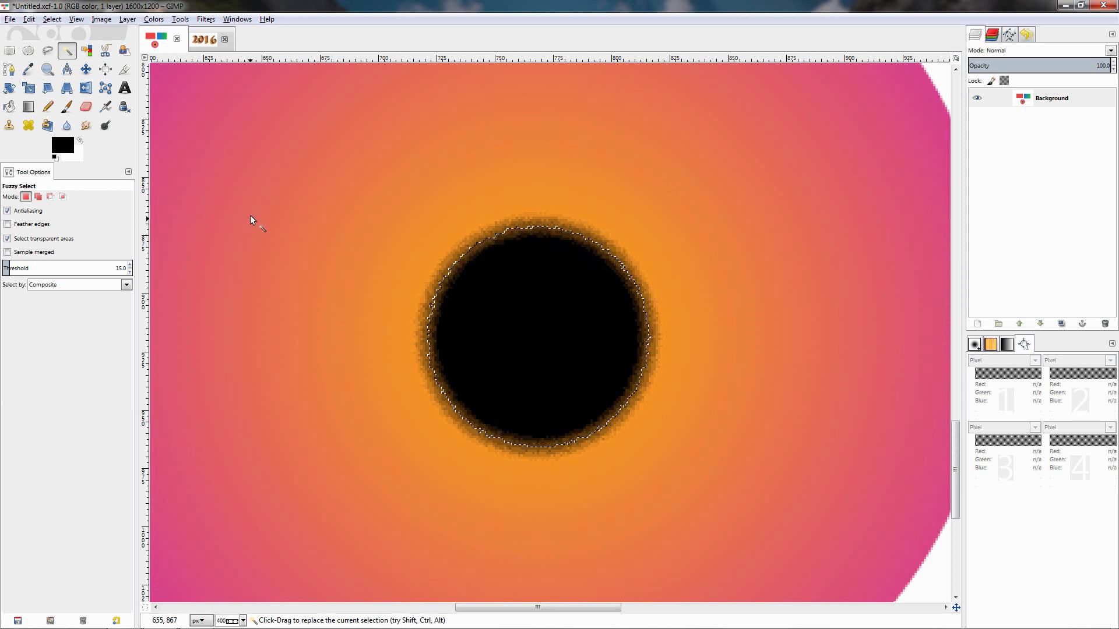
pyautogui.hotkey('ctrl', 'shift', 'a')
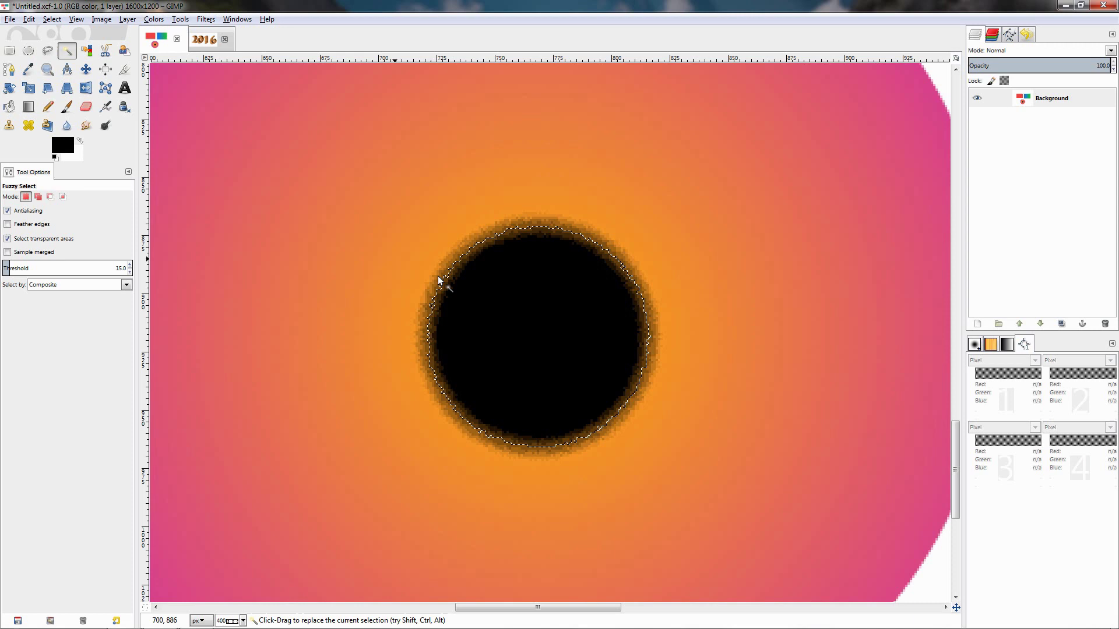
pyautogui.keyDown('ctrl'); pyautogui.scroll(-2, 470, 295); pyautogui.keyUp('ctrl')
pyautogui.keyDown('ctrl'); pyautogui.scroll(-2, 471, 296); pyautogui.keyUp('ctrl')
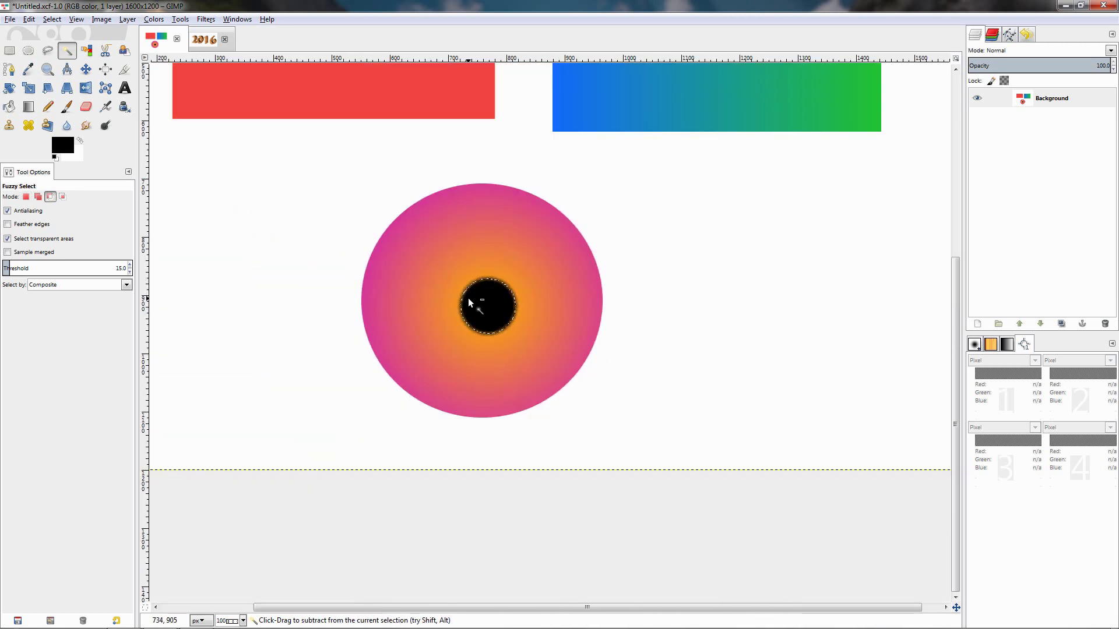
# Undo the black fill, turn off Antialiasing, and reselect the circle's centre
pyautogui.hotkey('ctrl', 'z')
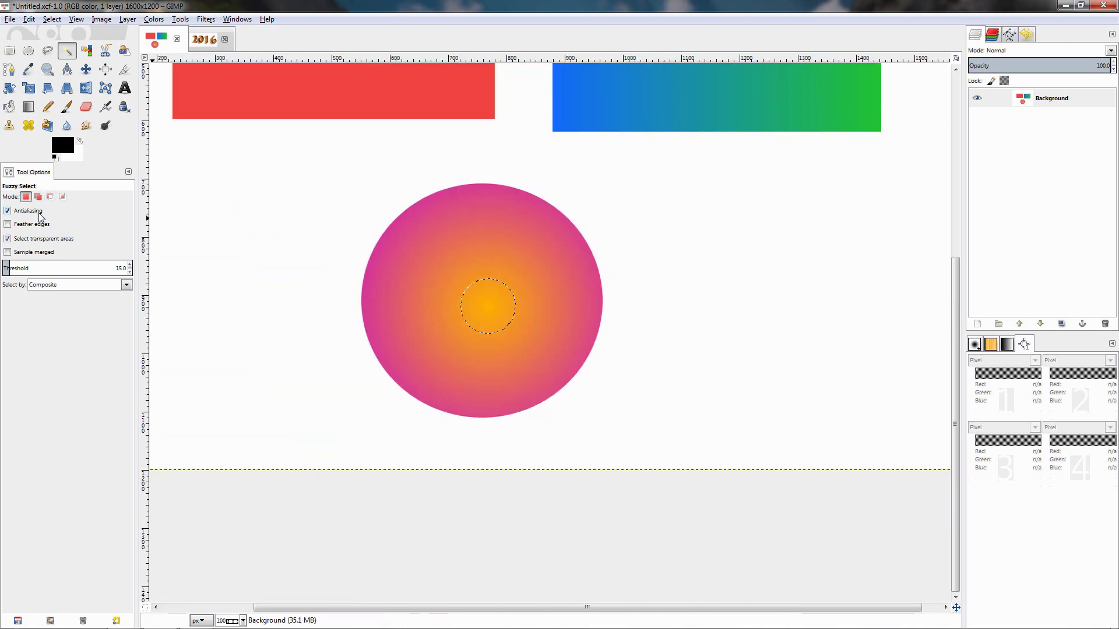
pyautogui.click(41, 216)
pyautogui.click(481, 302)
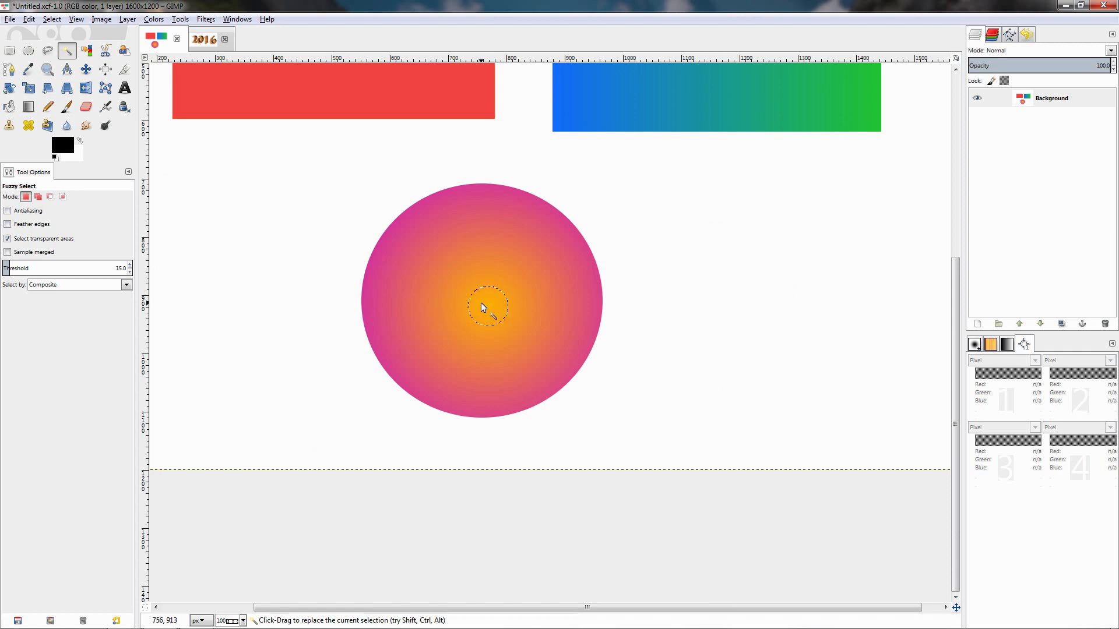
# Fill the hard-edged selection with black via Ctrl+comma, then undo that fill
pyautogui.press('ctrl')
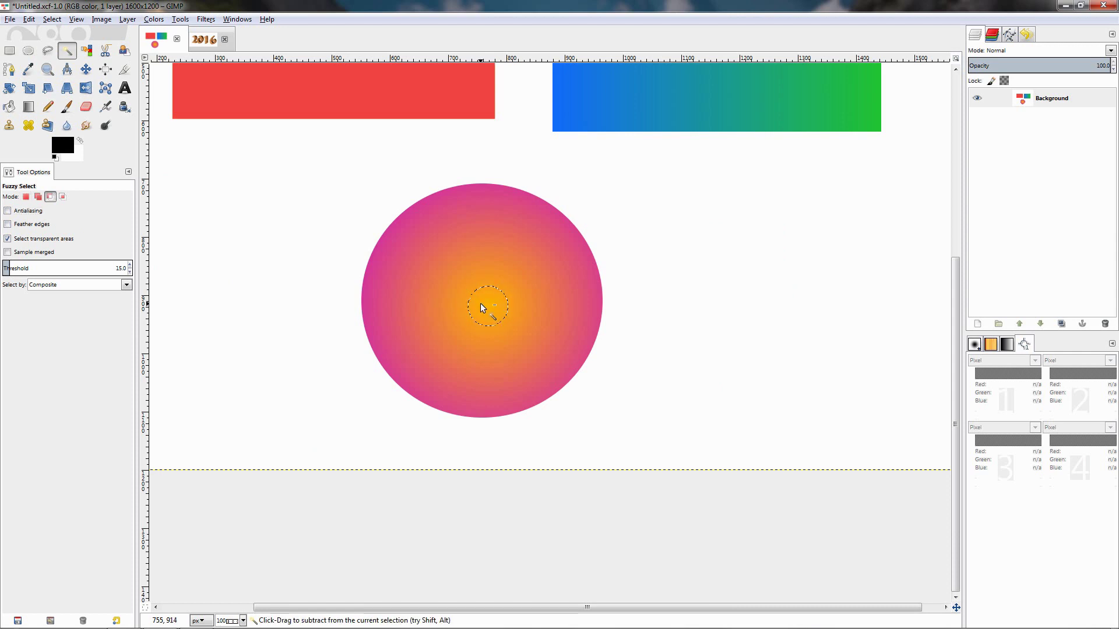
pyautogui.hotkey('ctrl', ',')
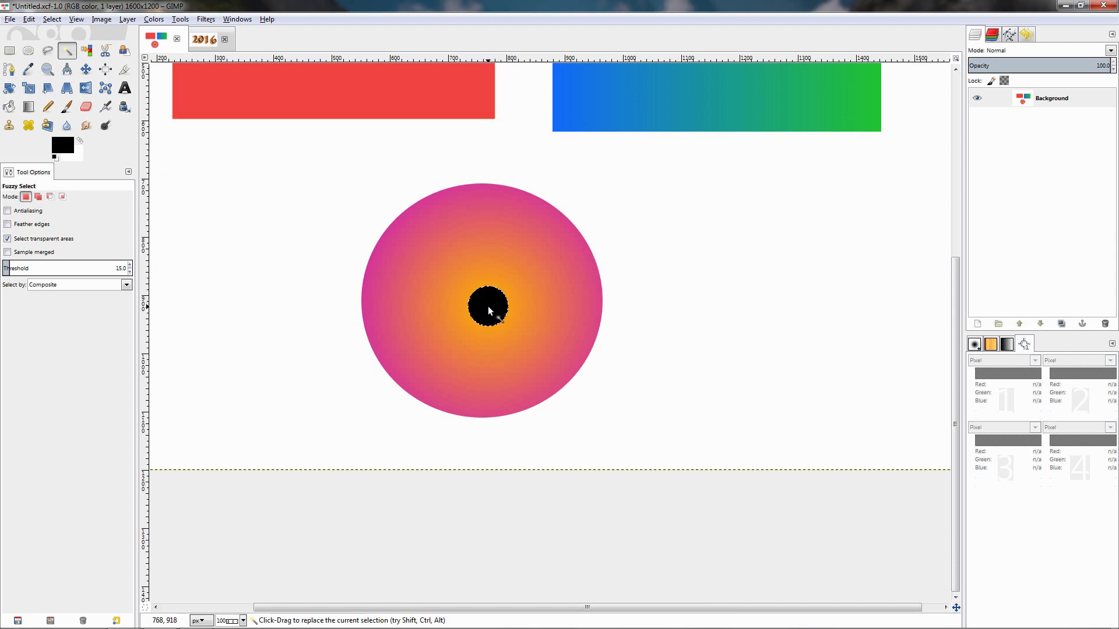
pyautogui.scroll(5, 488, 306)
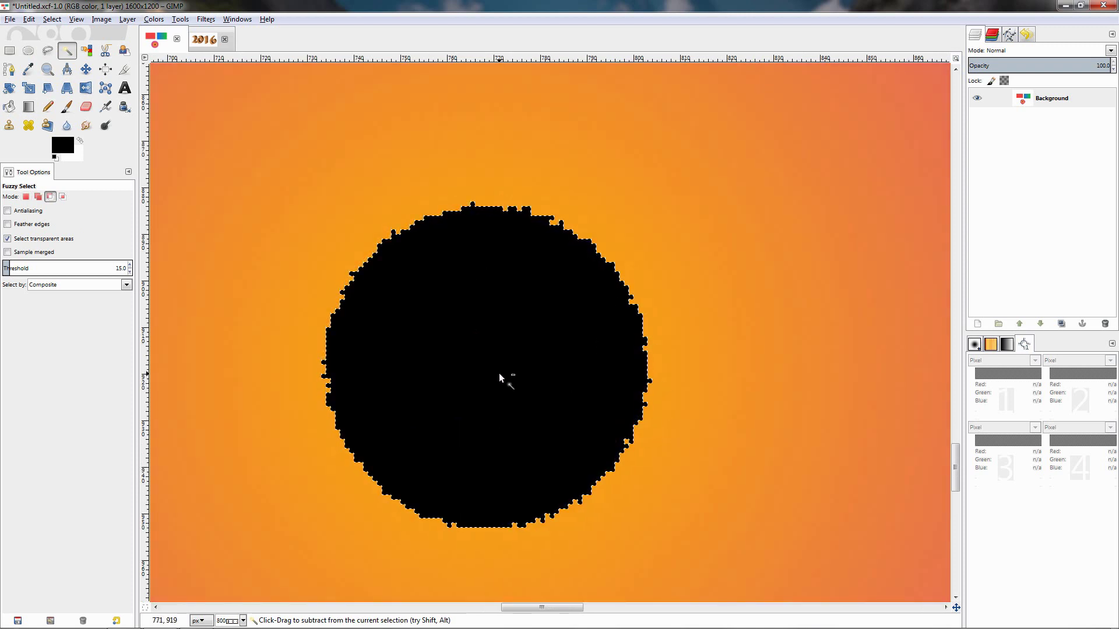
pyautogui.scroll(-5, 501, 375)
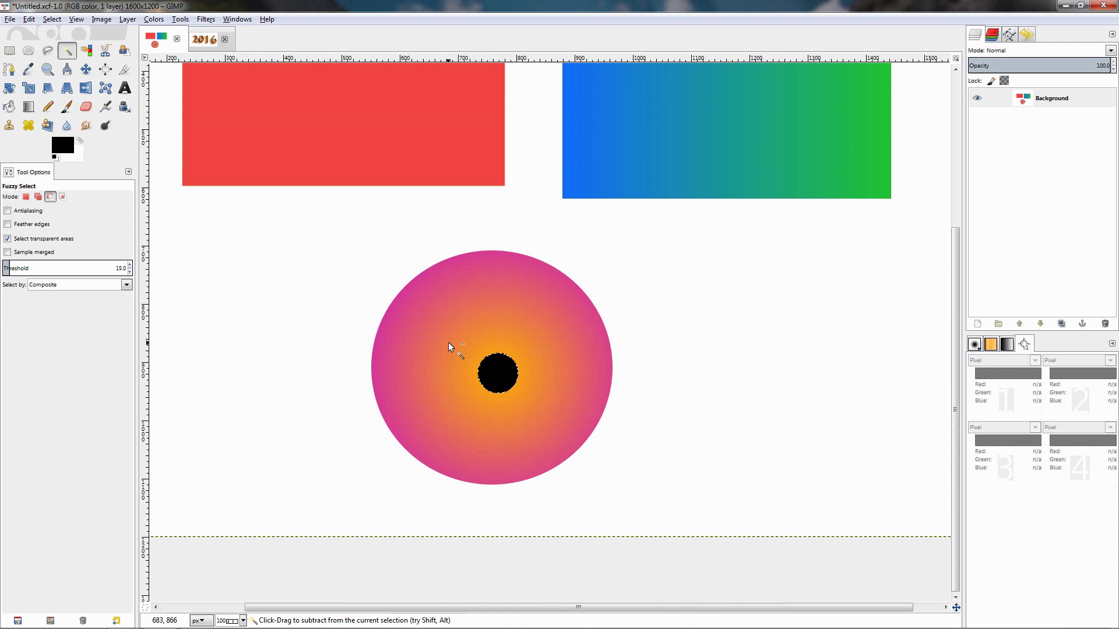
pyautogui.hotkey('ctrl', 'z')
pyautogui.hotkey('ctrl', 'z')
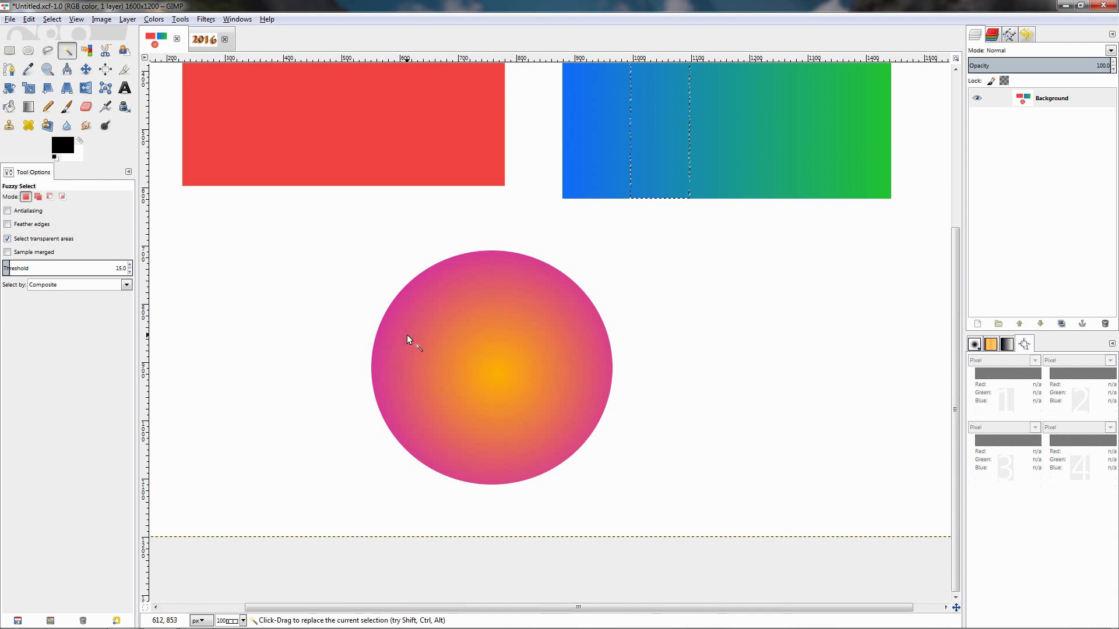
# Reset Fuzzy Select options, enable Feather edges, and select the circle's orange centre
pyautogui.click(124, 622)
pyautogui.click(8, 225)
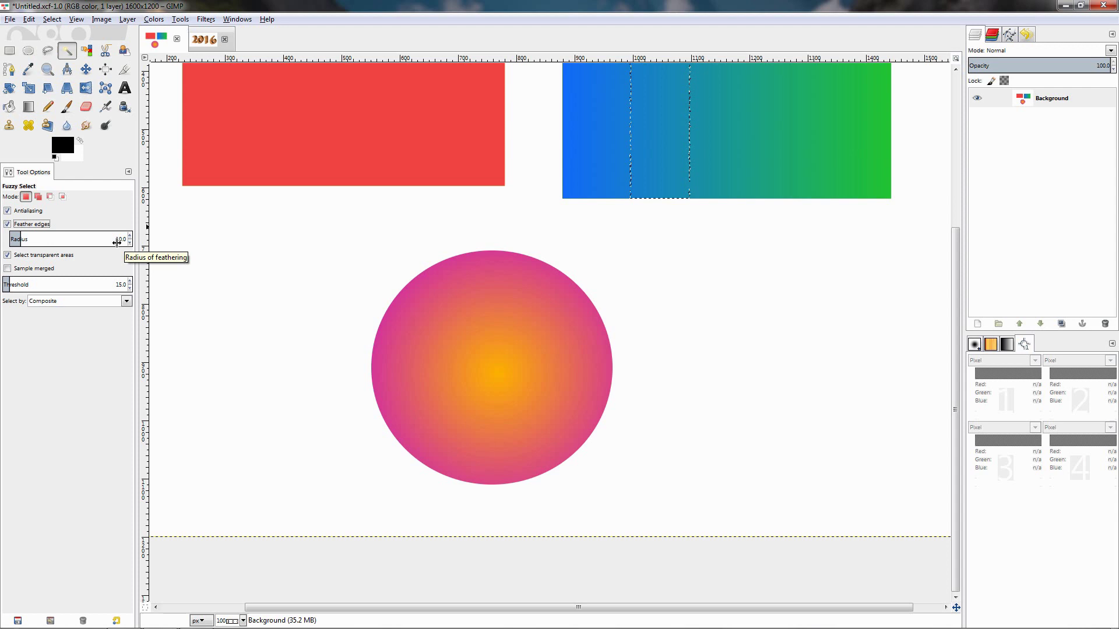
pyautogui.click(490, 370)
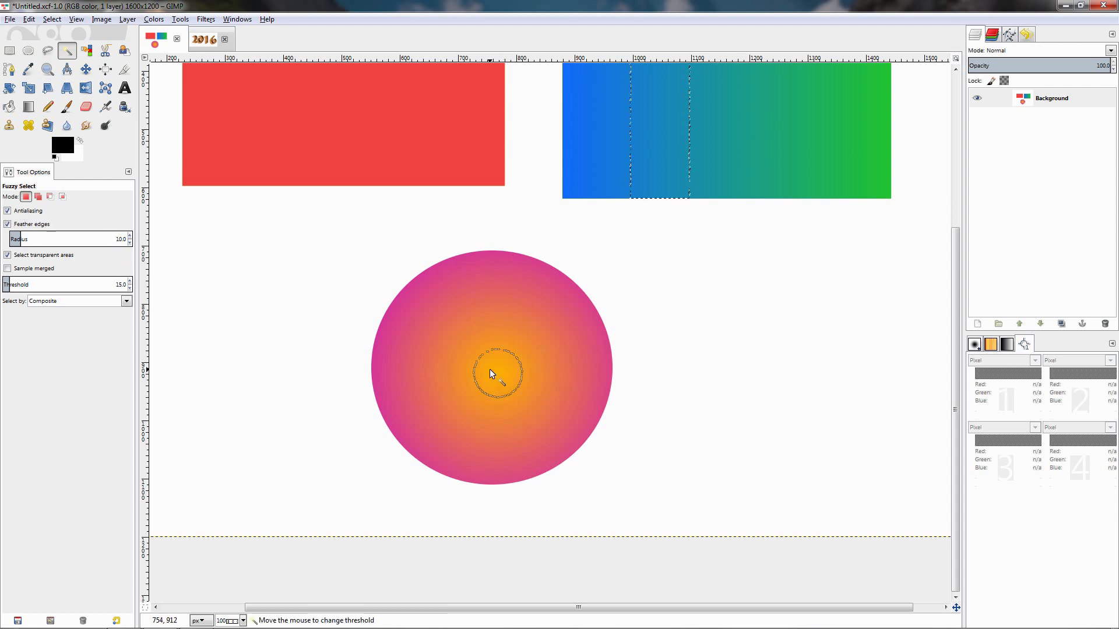
# Preview the subtract and intersect modifier keys, then clear the selection around the soft black centre
pyautogui.press('ctrl')
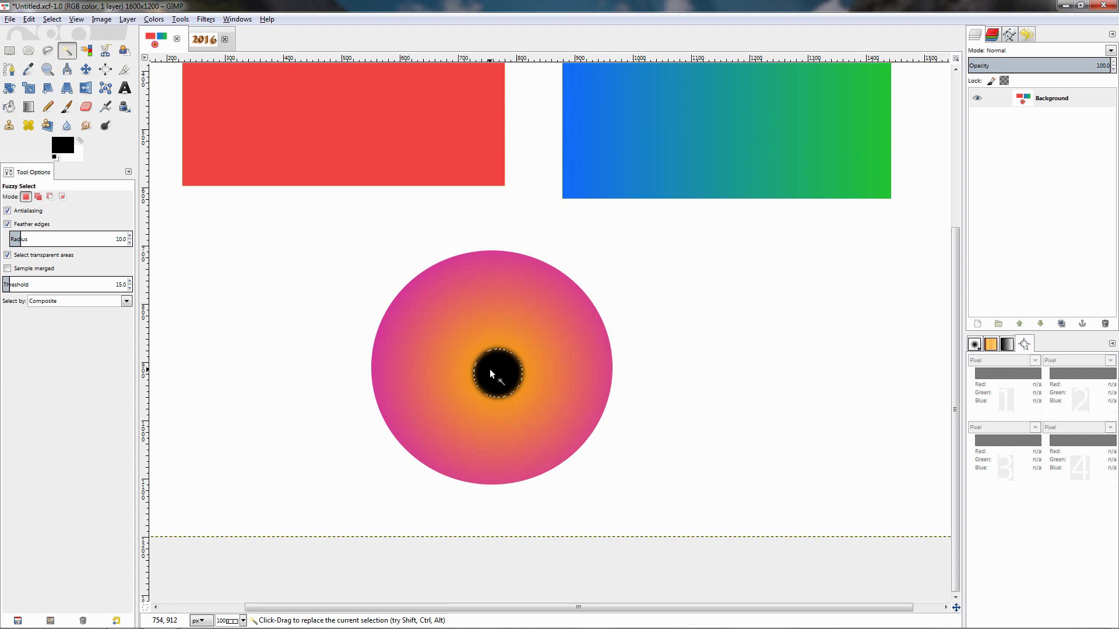
pyautogui.press('ctrl')
pyautogui.press('shift')
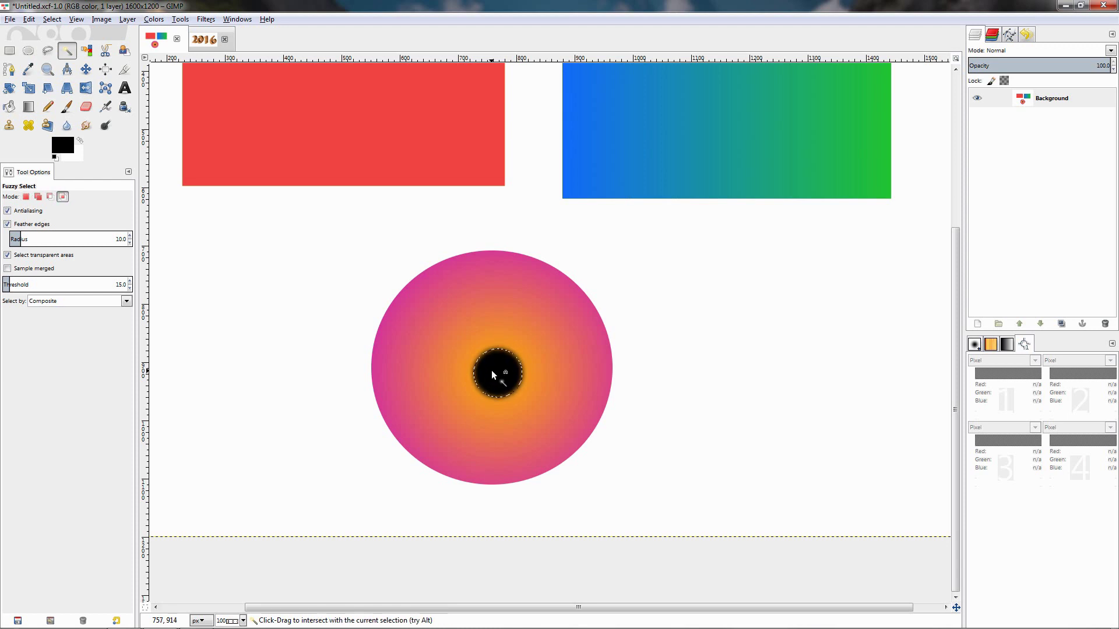
pyautogui.hotkey('ctrl', 'shift', 'a')
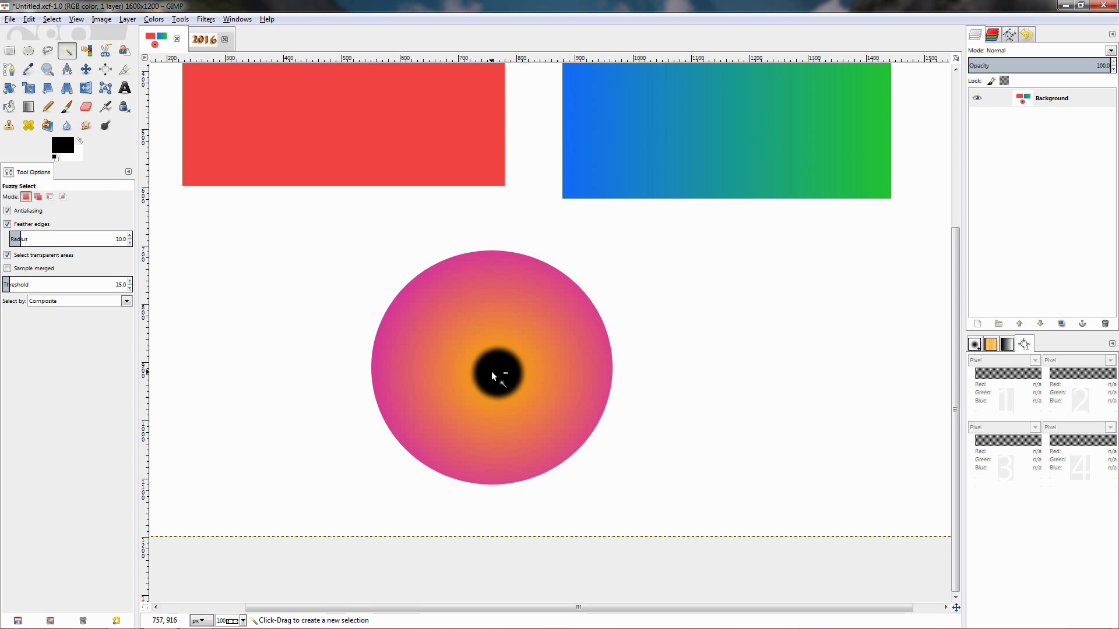
pyautogui.scroll(3, 492, 372)
pyautogui.scroll(1, 458, 290)
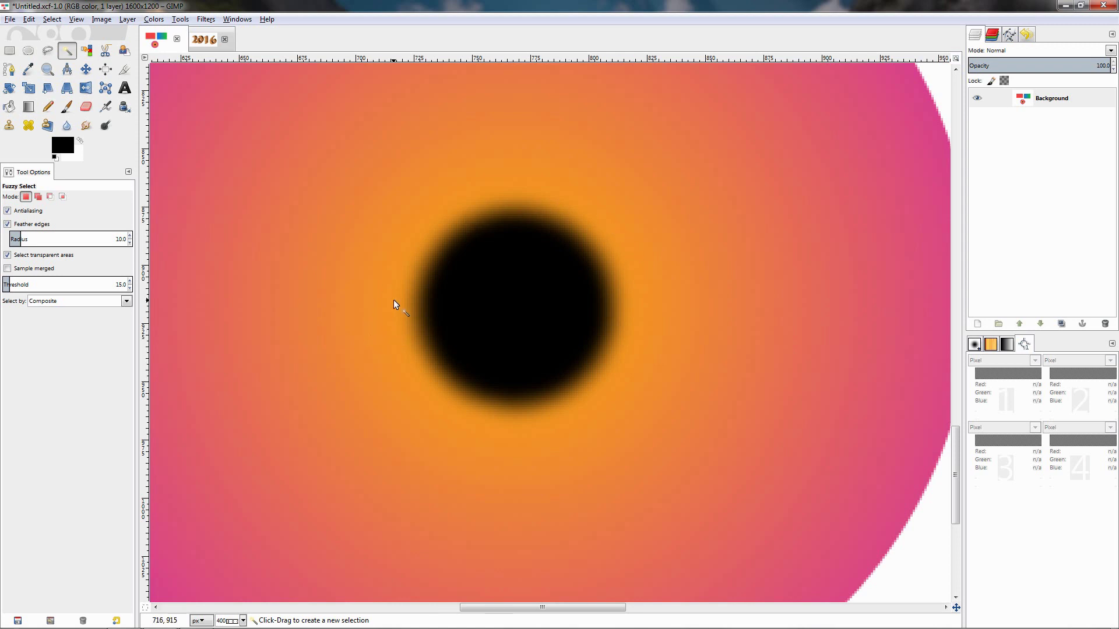
pyautogui.scroll(-3, 392, 304)
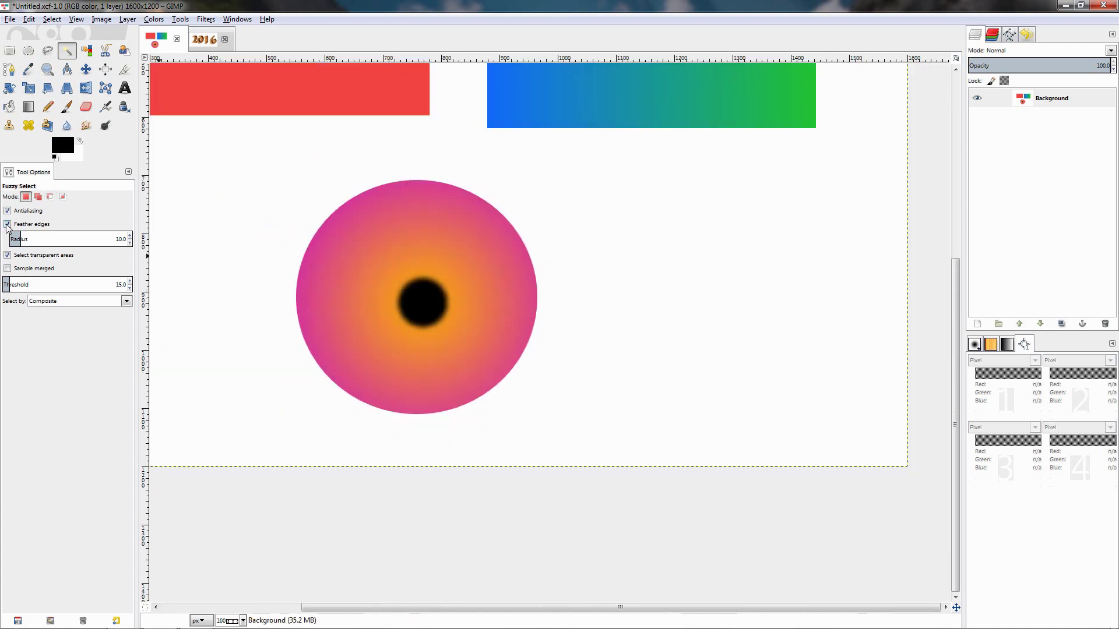
# Check the Select menu, then lower the Feather edges radius in Tool Options
pyautogui.click(52, 18)
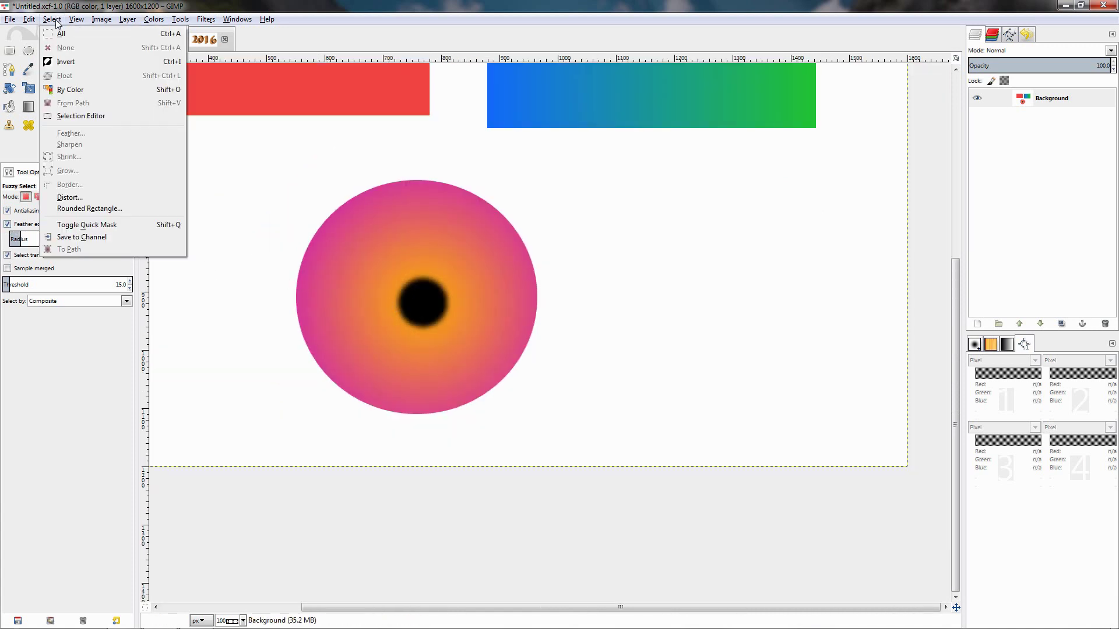
pyautogui.click(306, 10)
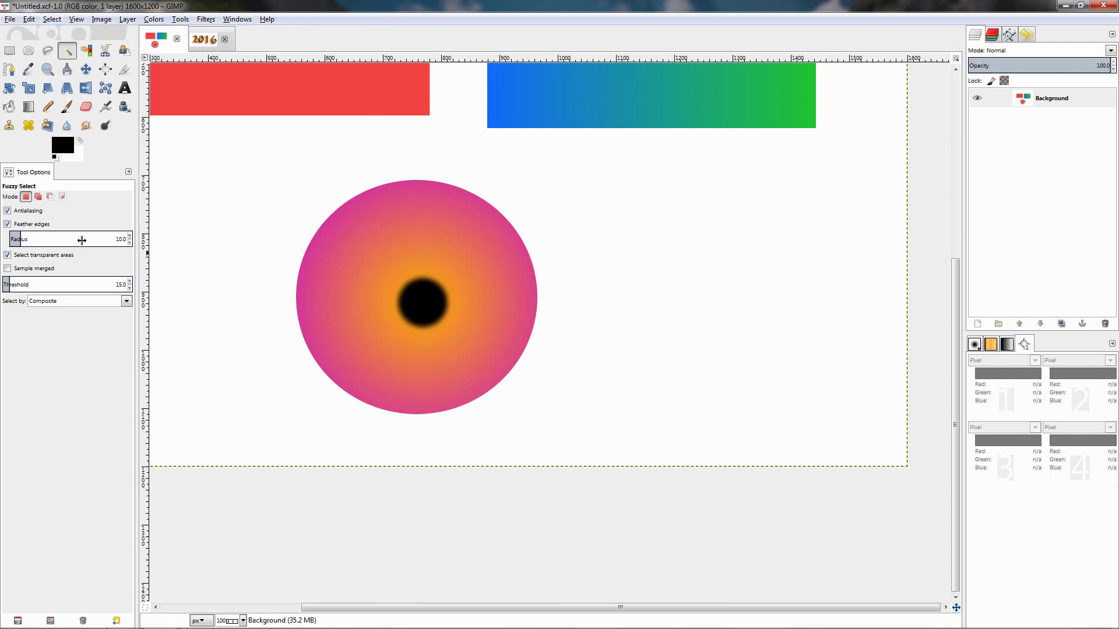
pyautogui.click(130, 243)
pyautogui.click(130, 243)
# Turn off Feather edges for Fuzzy Select and open the Background layer's context menu
pyautogui.scroll(8, 116, 239)
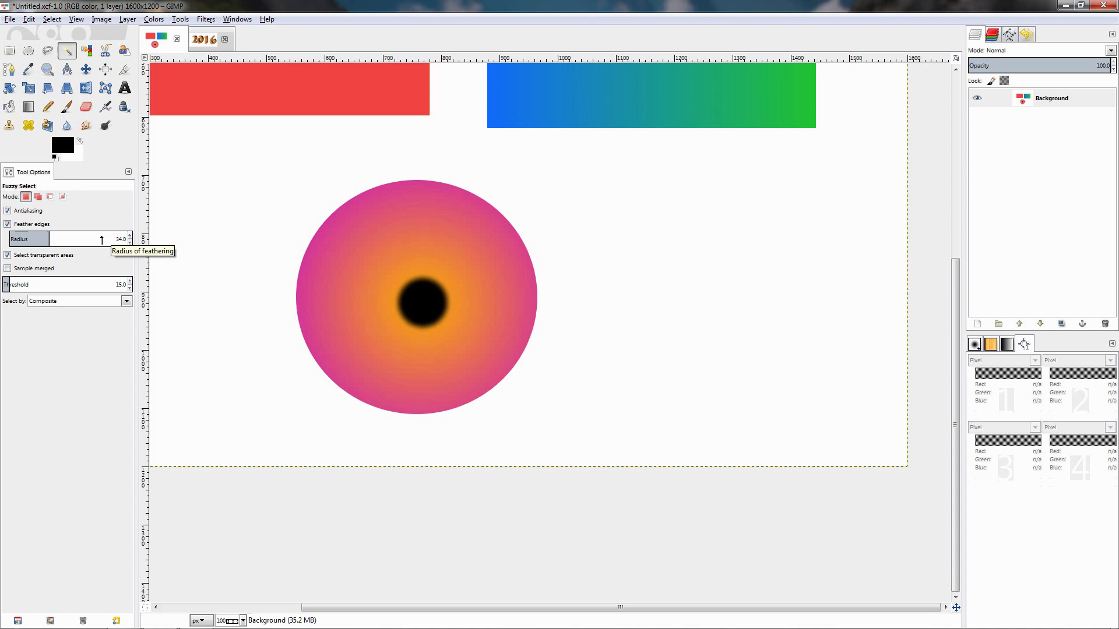
pyautogui.click(116, 620)
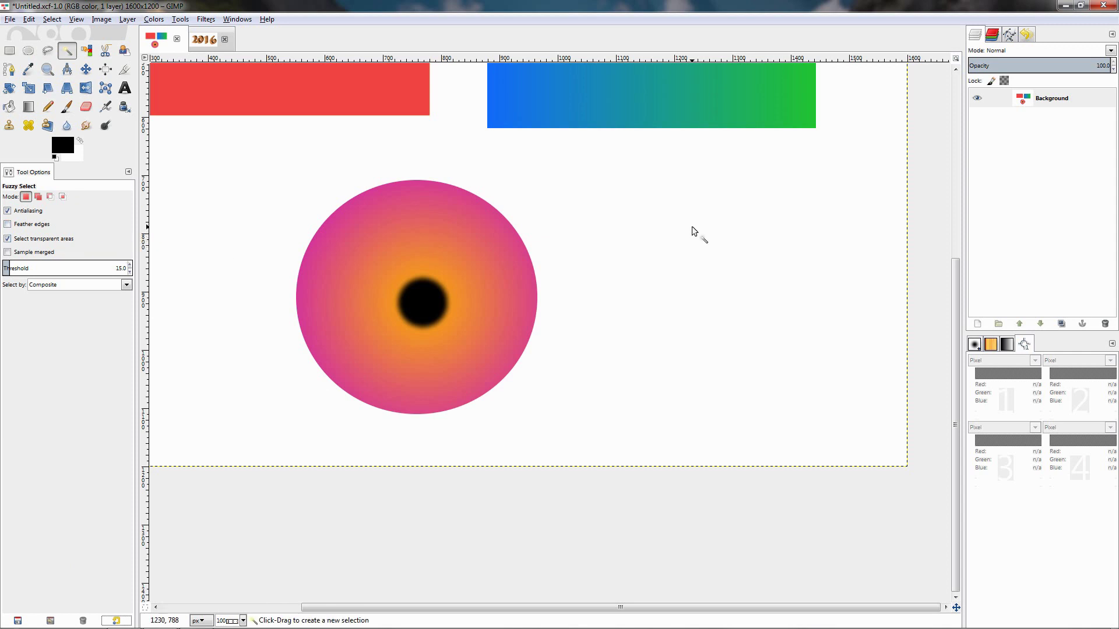
pyautogui.rightClick(1024, 102)
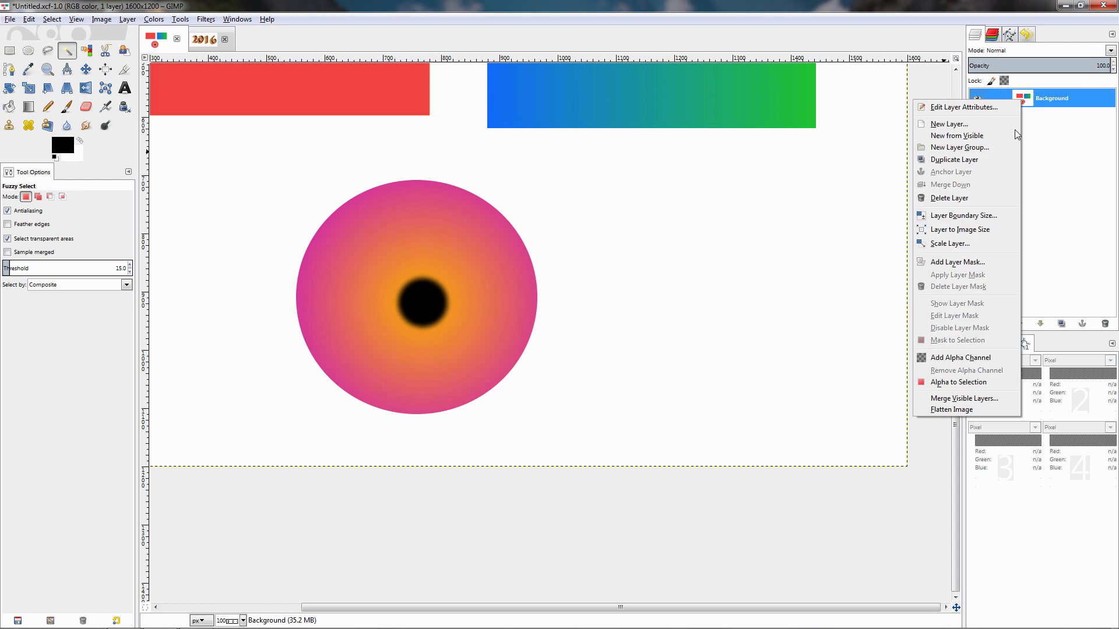
# Add an alpha channel to Background and erase a patch in the circle's upper left
pyautogui.click(959, 358)
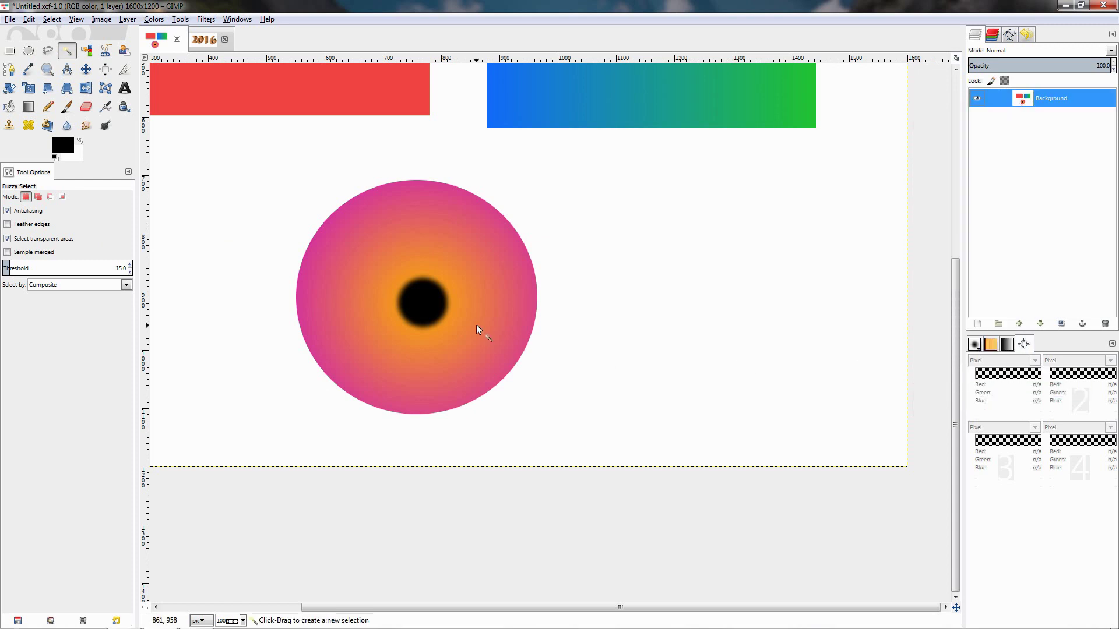
pyautogui.click(86, 107)
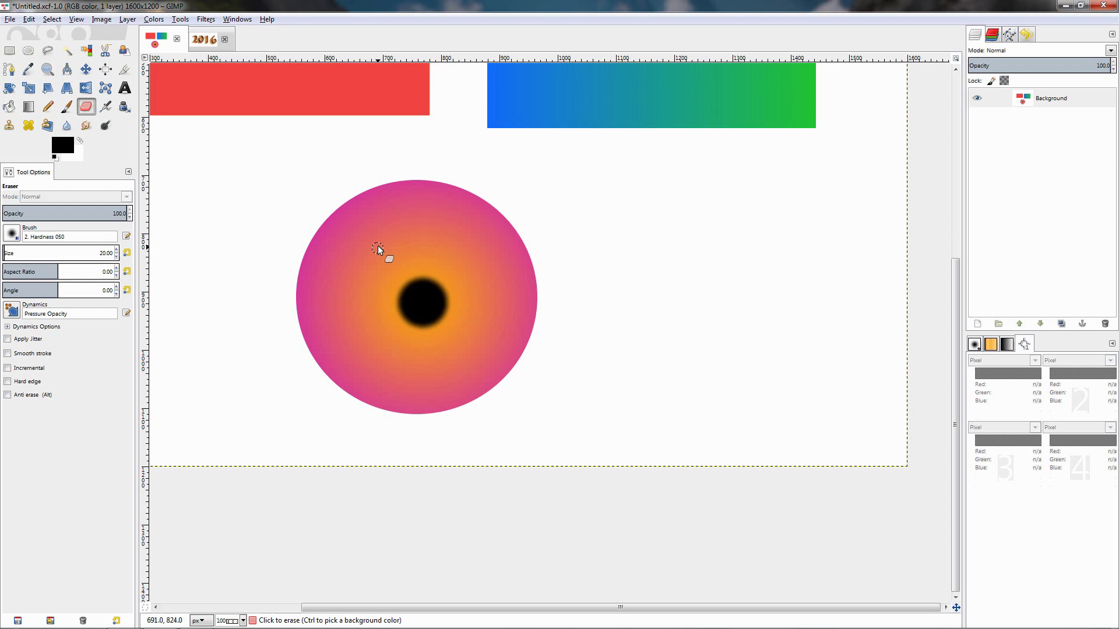
pyautogui.moveTo(377, 249)
pyautogui.mouseDown()
pyautogui.moveTo(375, 237)
pyautogui.moveTo(363, 248)
pyautogui.mouseUp()
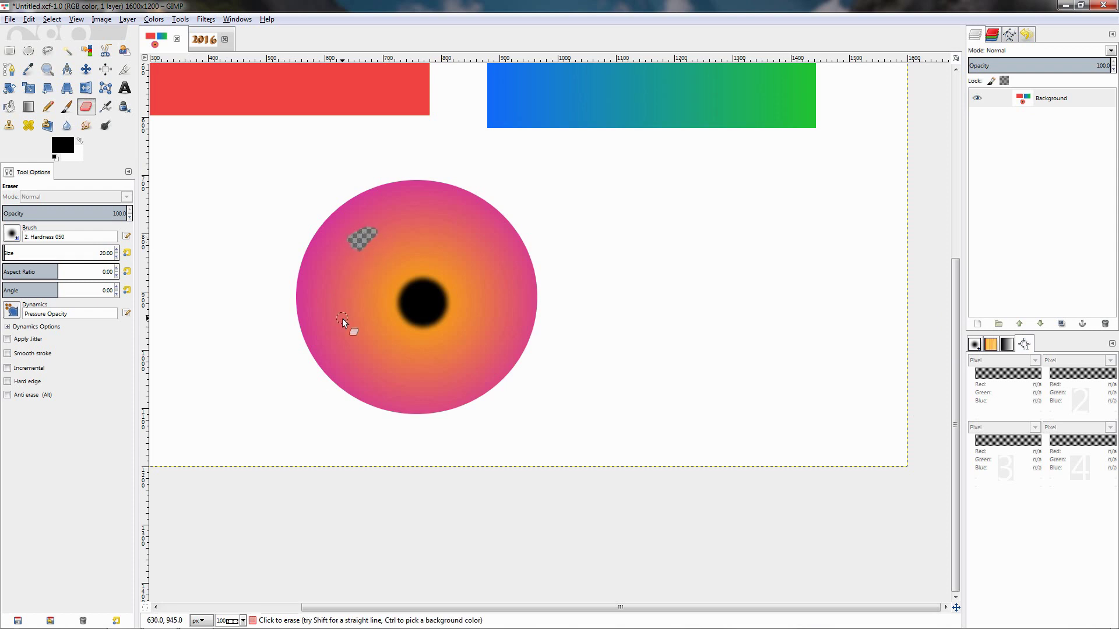
# Fuzzy-select the erased transparent patch, toggling Select transparent areas off and back on
pyautogui.click(69, 56)
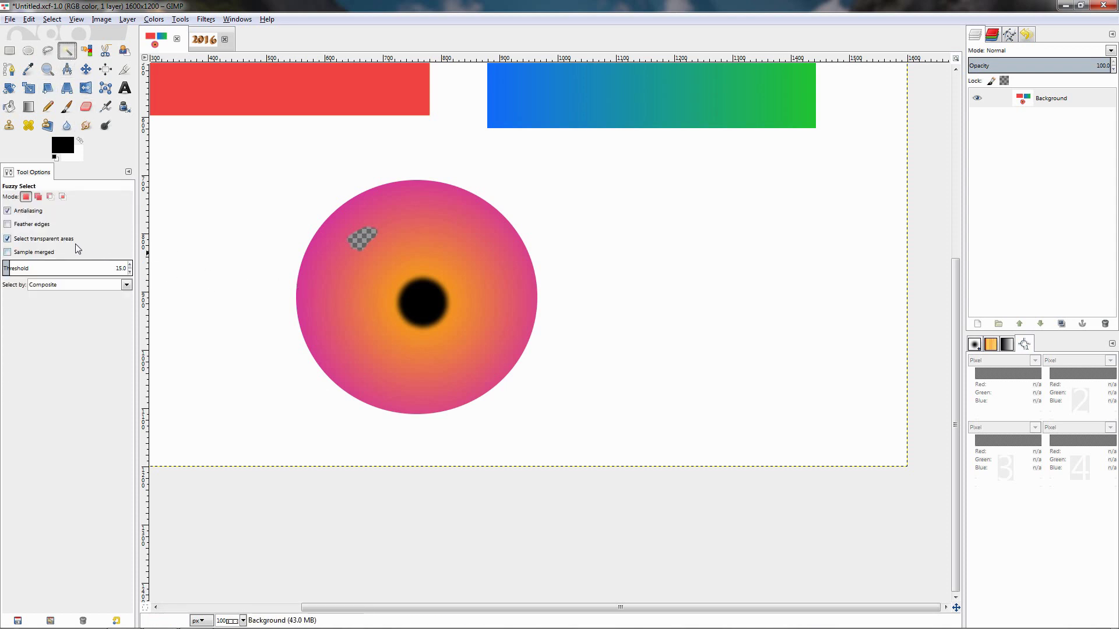
pyautogui.click(363, 237)
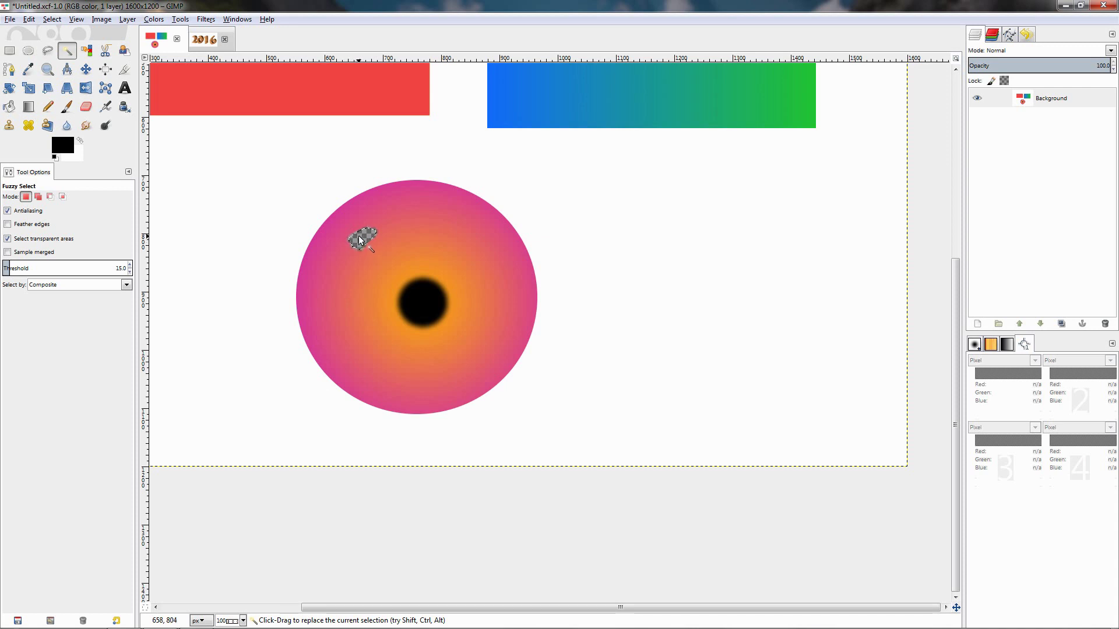
pyautogui.scroll(4, 367, 236)
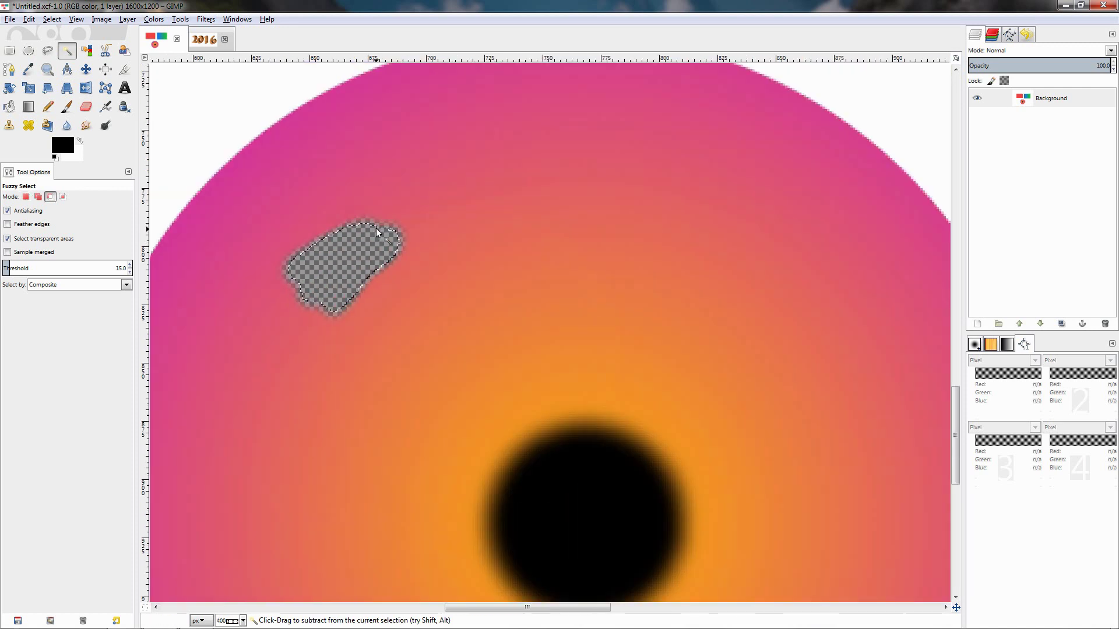
pyautogui.scroll(4, 387, 232)
pyautogui.scroll(3, 415, 215)
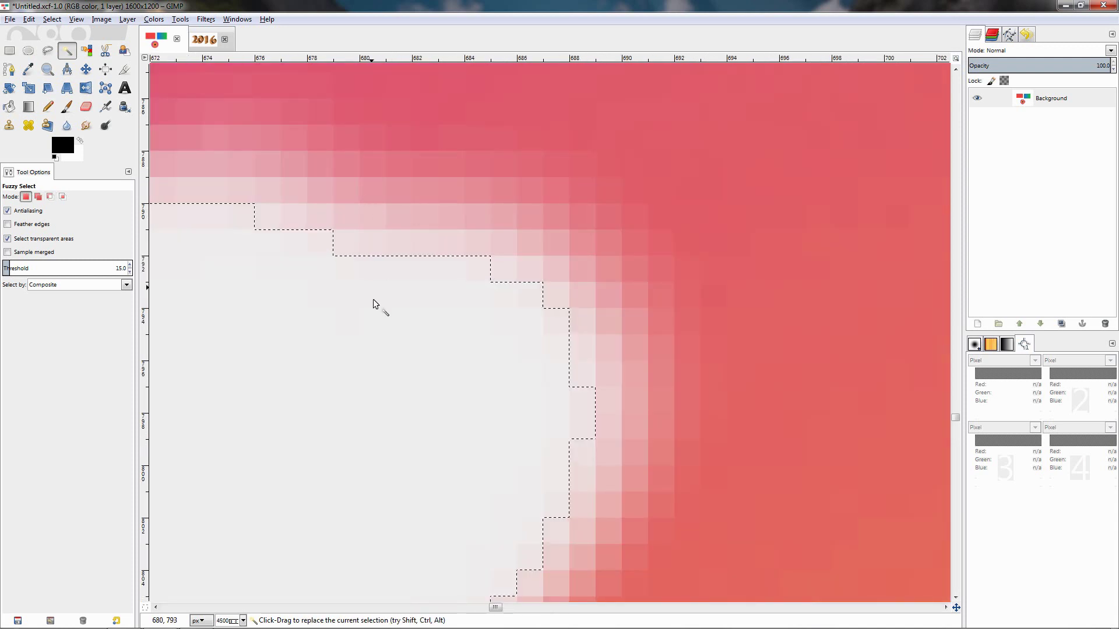
pyautogui.scroll(-10, 374, 304)
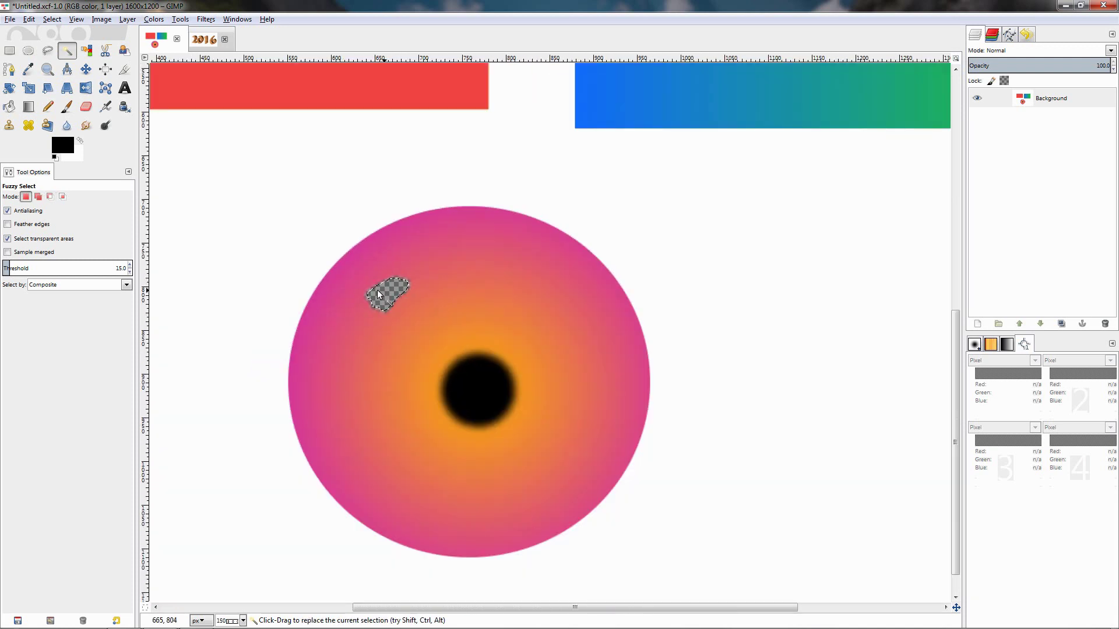
pyautogui.click(8, 238)
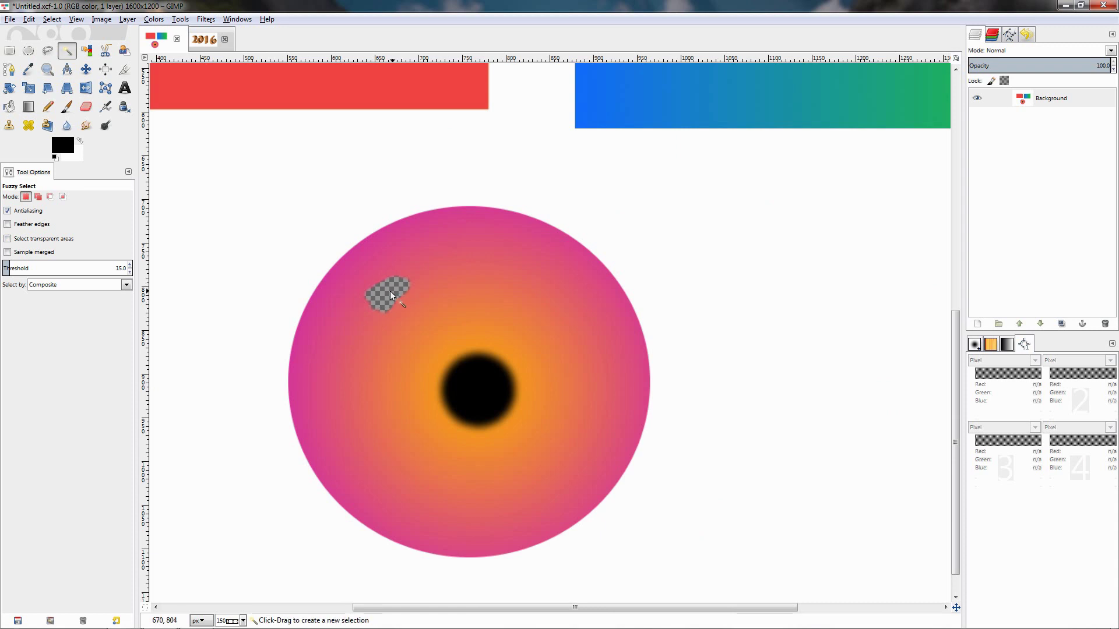
pyautogui.click(57, 241)
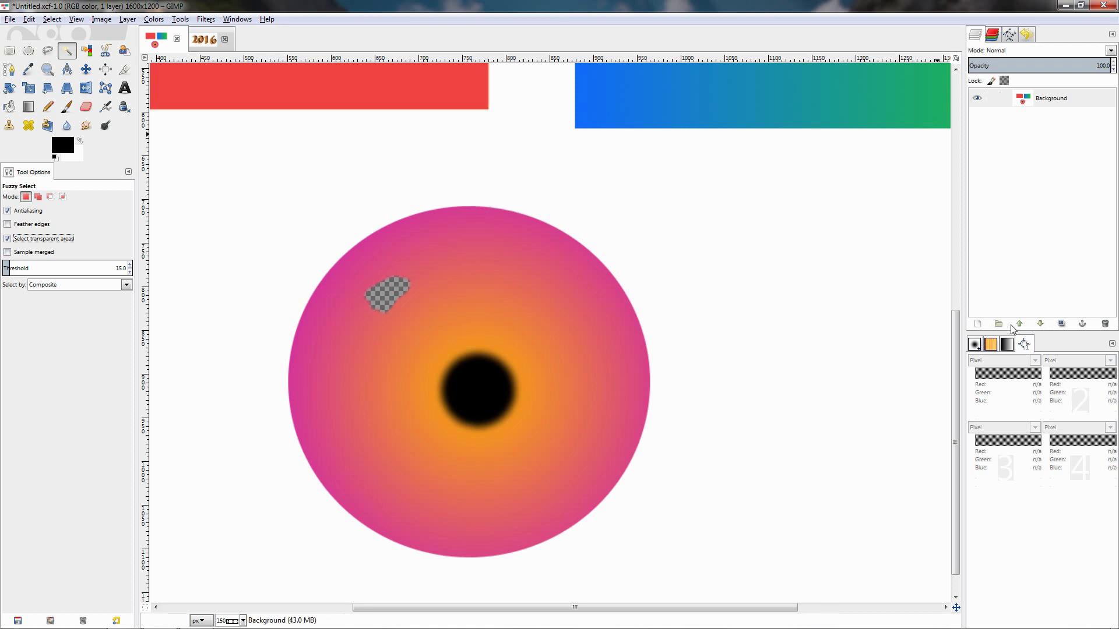
# Add a new empty layer, make it active, and draw a rectangular selection over the red rectangle's top
pyautogui.click(977, 324)
pyautogui.click(206, 302)
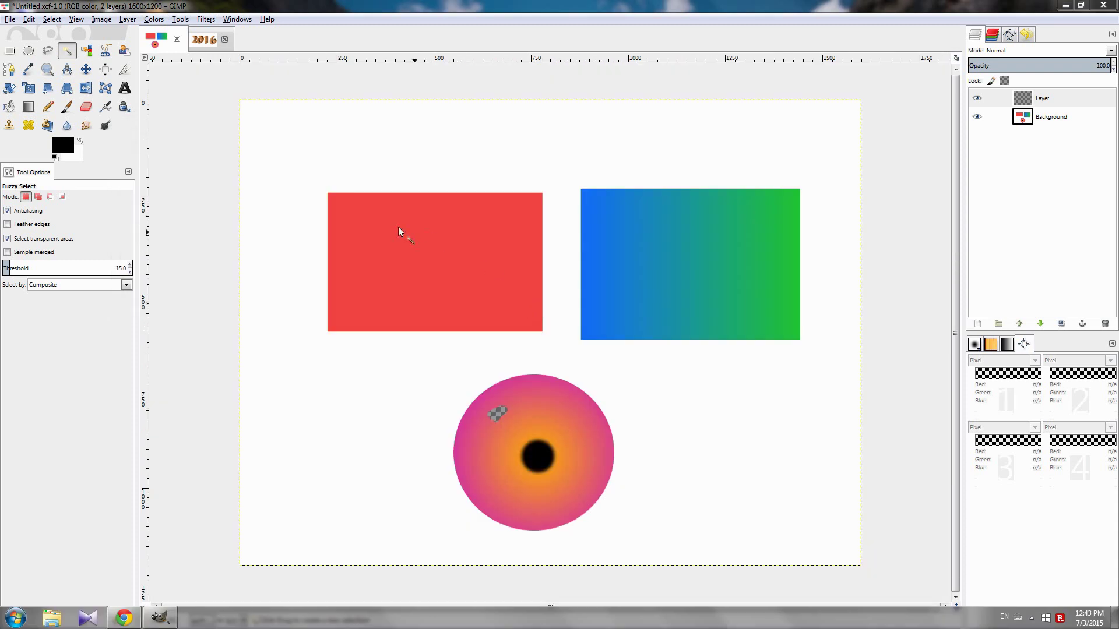
pyautogui.click(1047, 100)
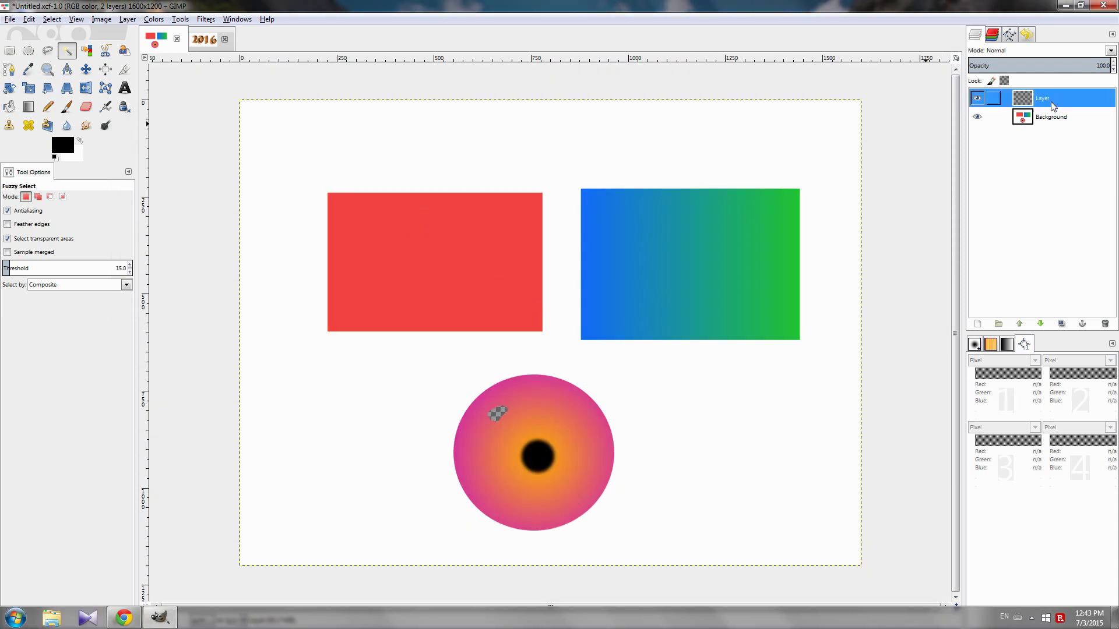
pyautogui.click(5, 56)
pyautogui.moveTo(366, 120); pyautogui.dragTo(558, 231)
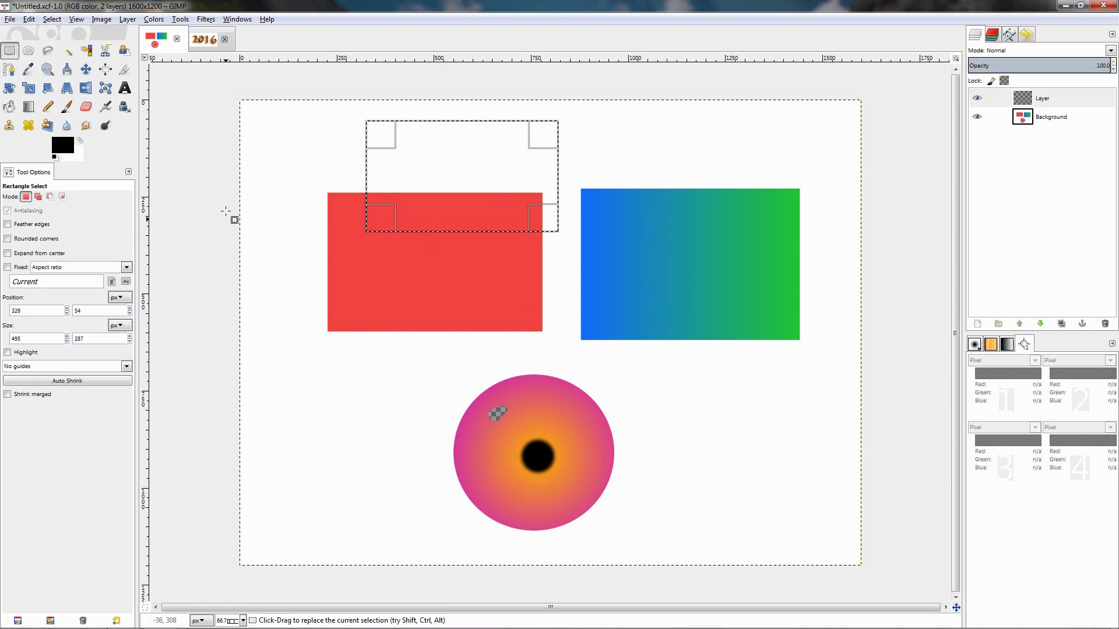
# Set the foreground colour to red, fill the selection with it, and select none
pyautogui.click(62, 145)
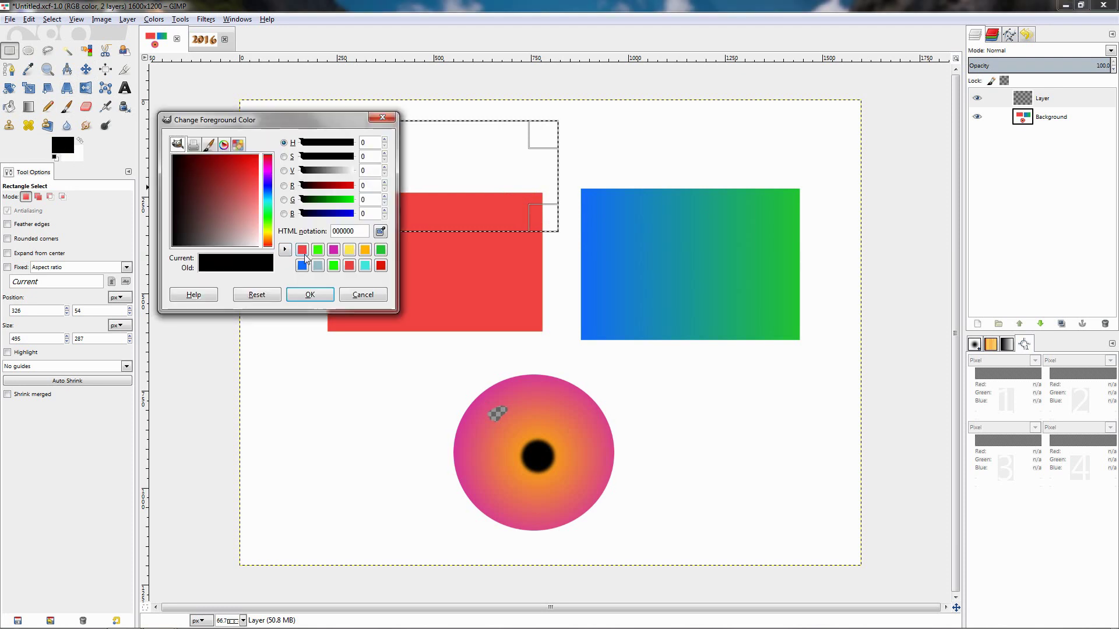
pyautogui.click(302, 251)
pyautogui.click(309, 294)
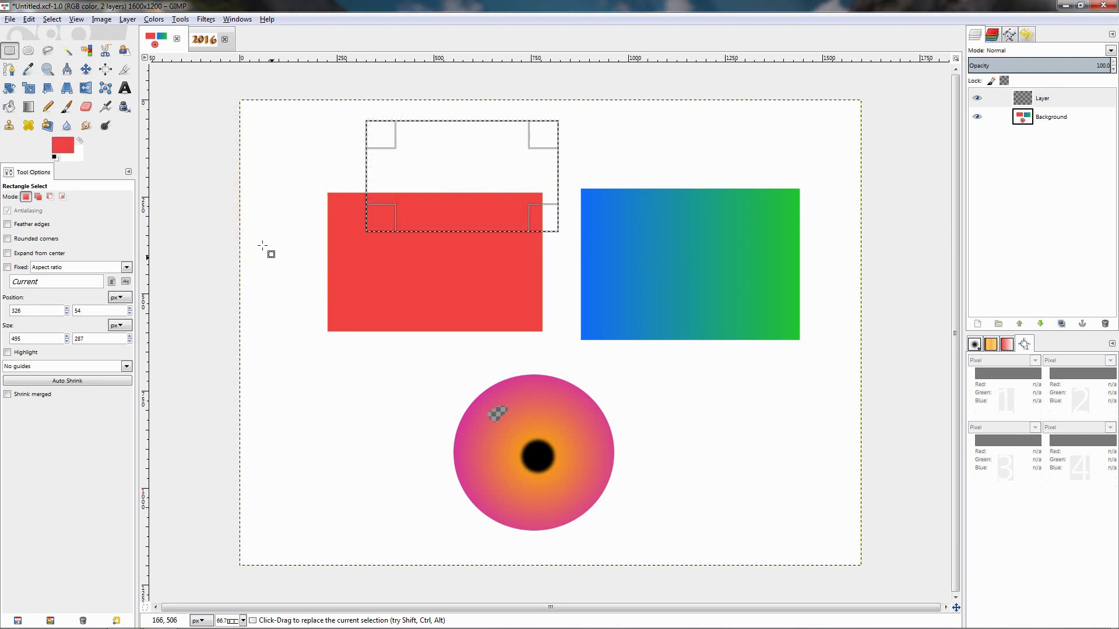
pyautogui.click(29, 19)
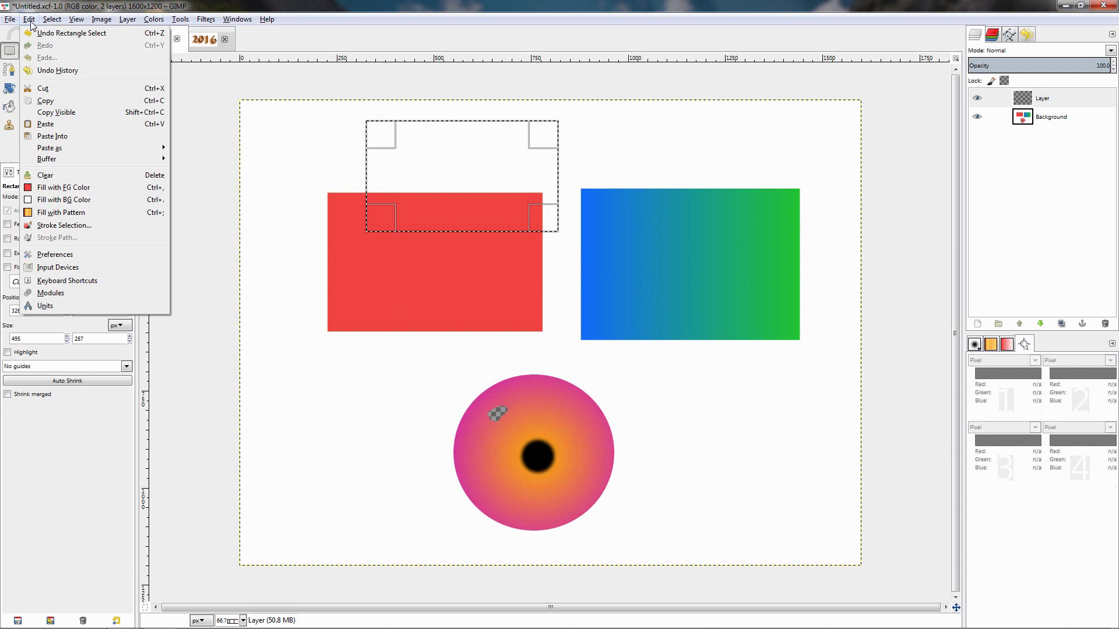
pyautogui.click(64, 187)
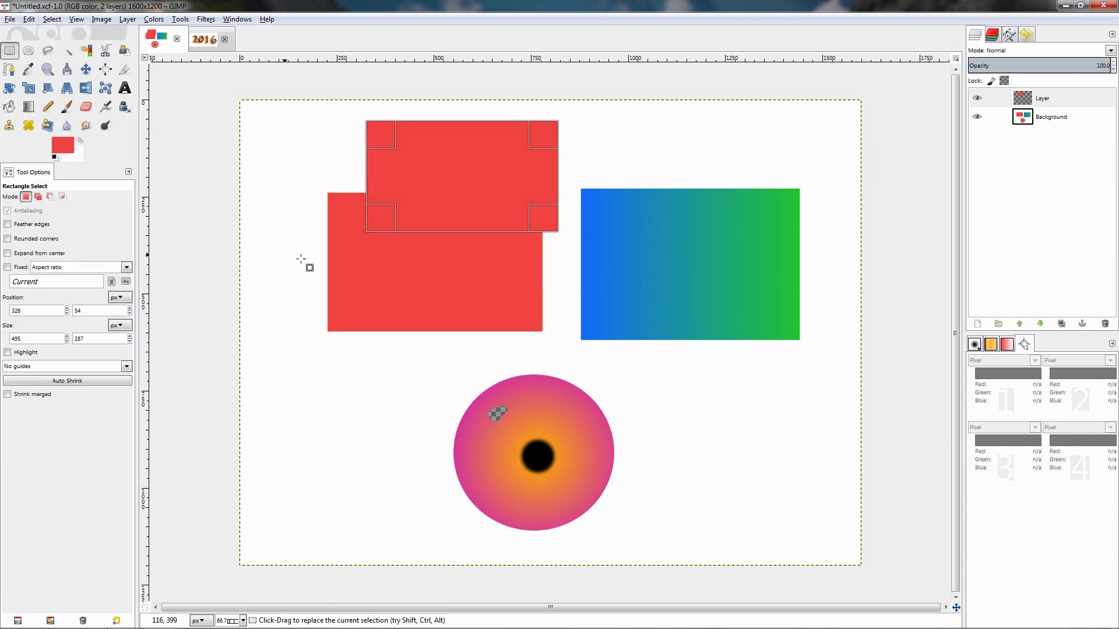
pyautogui.click(52, 19)
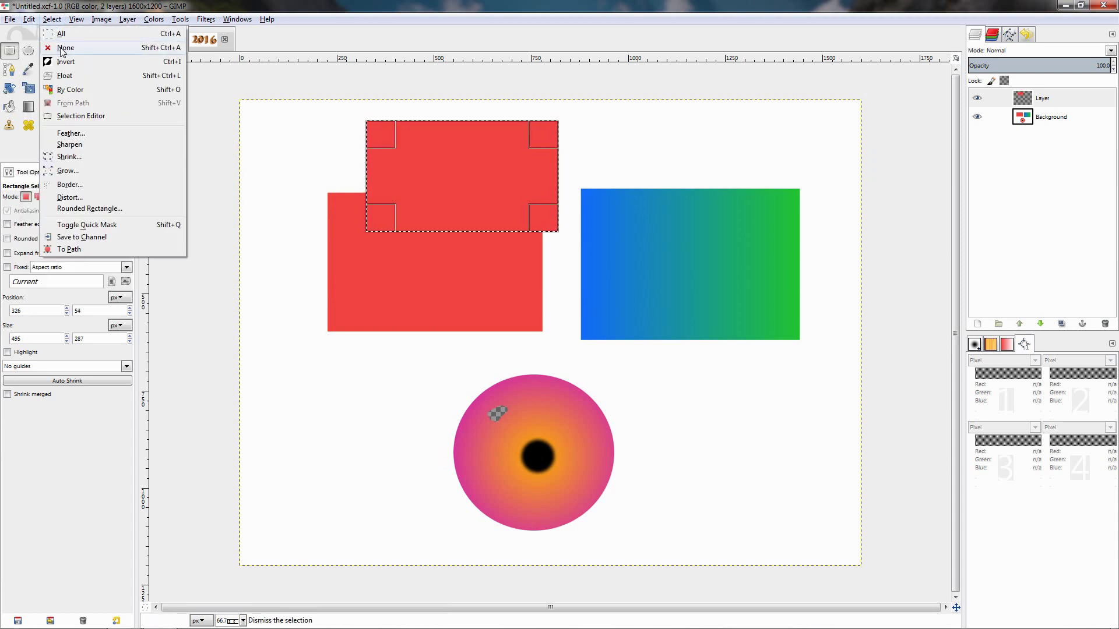
pyautogui.click(63, 49)
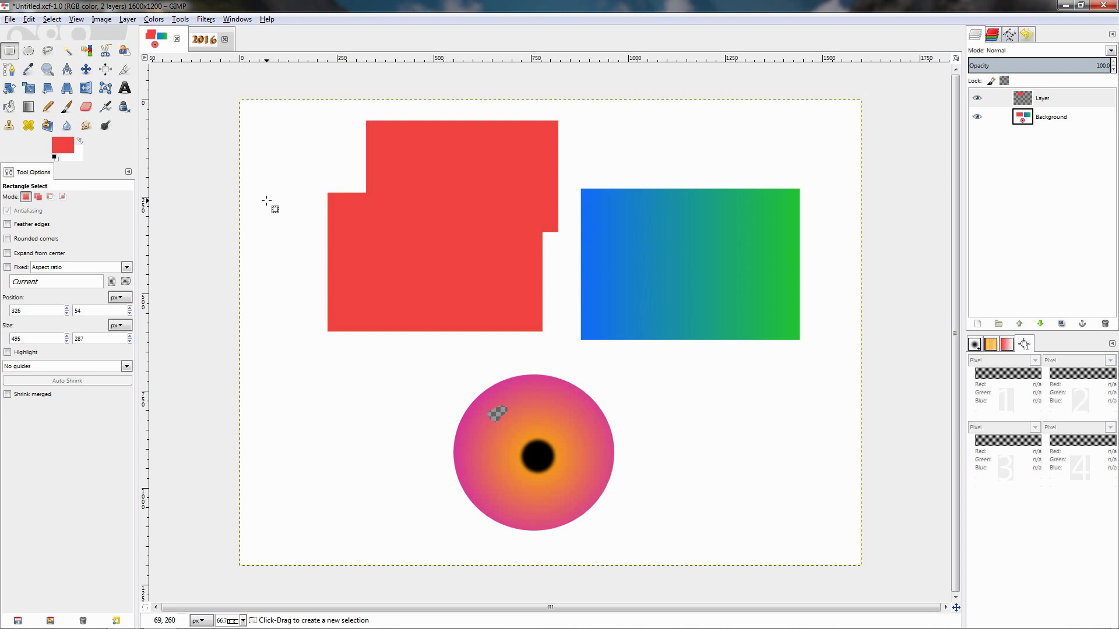
# Fuzzy-select both red rectangles with Sample merged, delete the extra red layer, and deselect
pyautogui.click(67, 50)
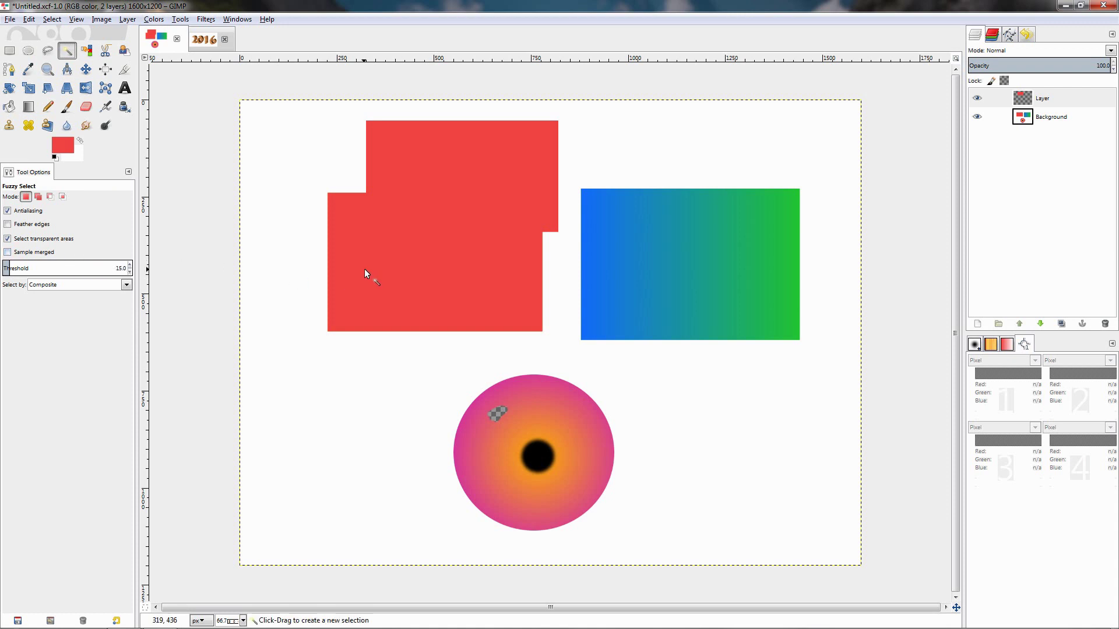
pyautogui.click(426, 216)
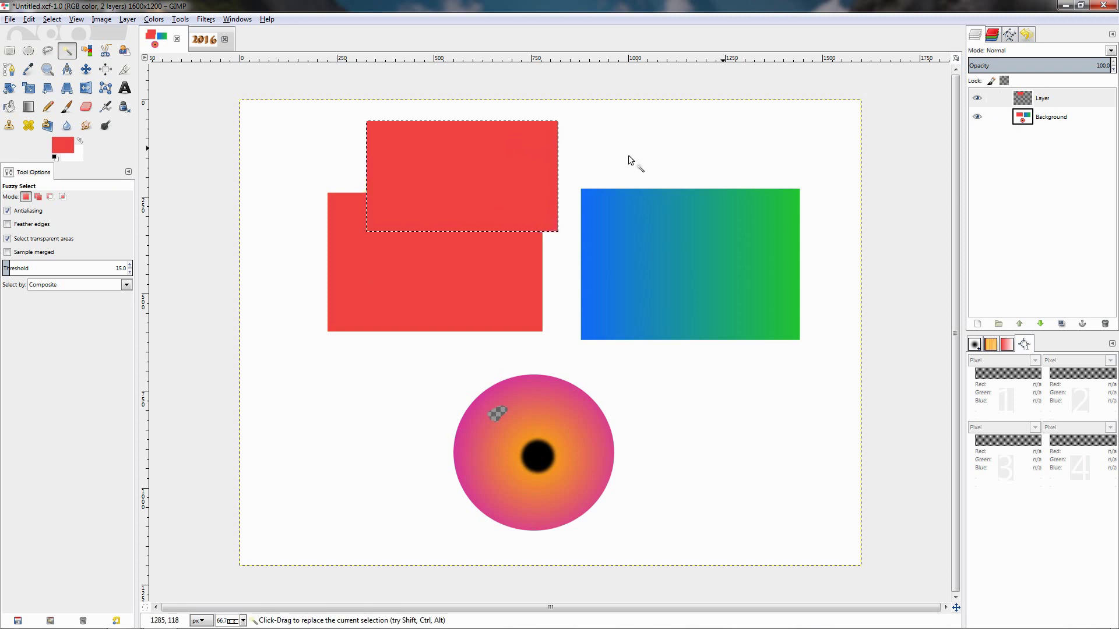
pyautogui.click(52, 252)
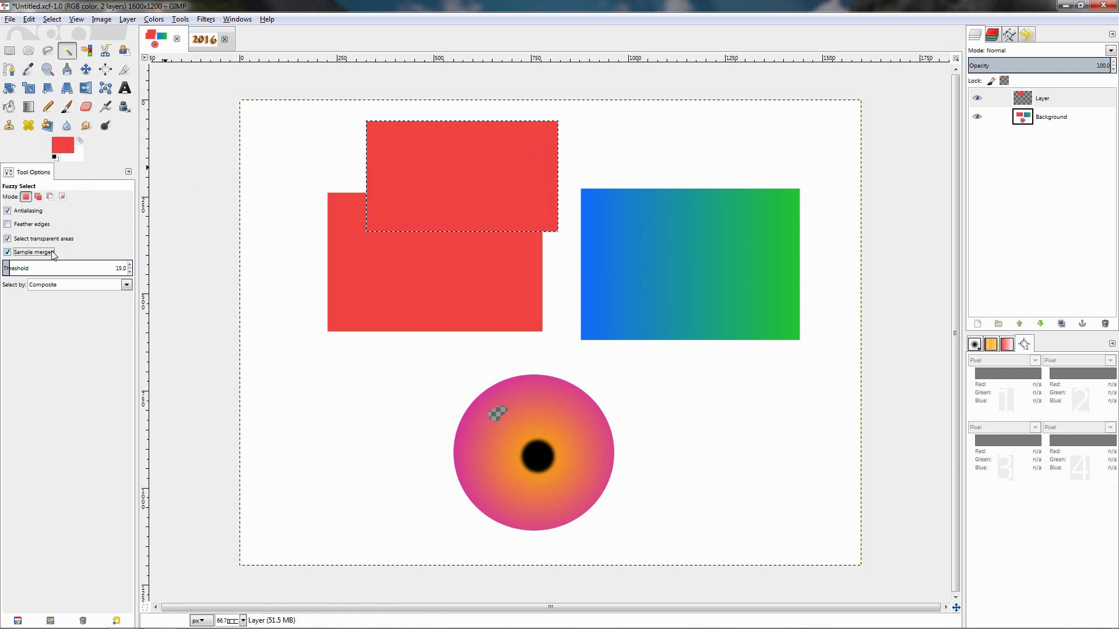
pyautogui.click(386, 211)
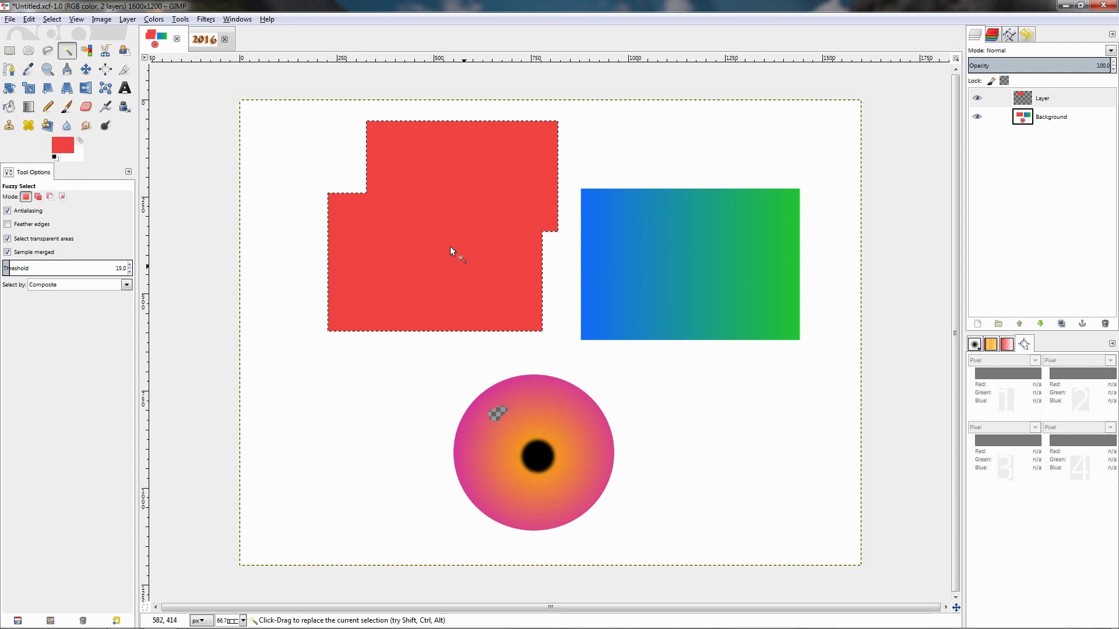
pyautogui.click(1105, 327)
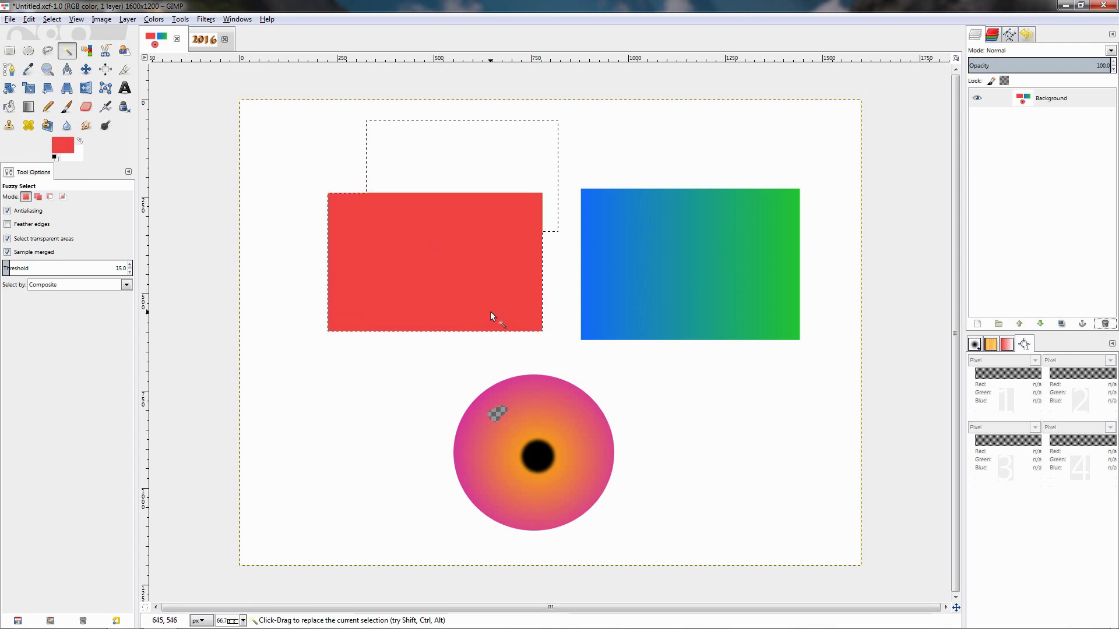
pyautogui.hotkey('ctrl', 'shift', 'a')
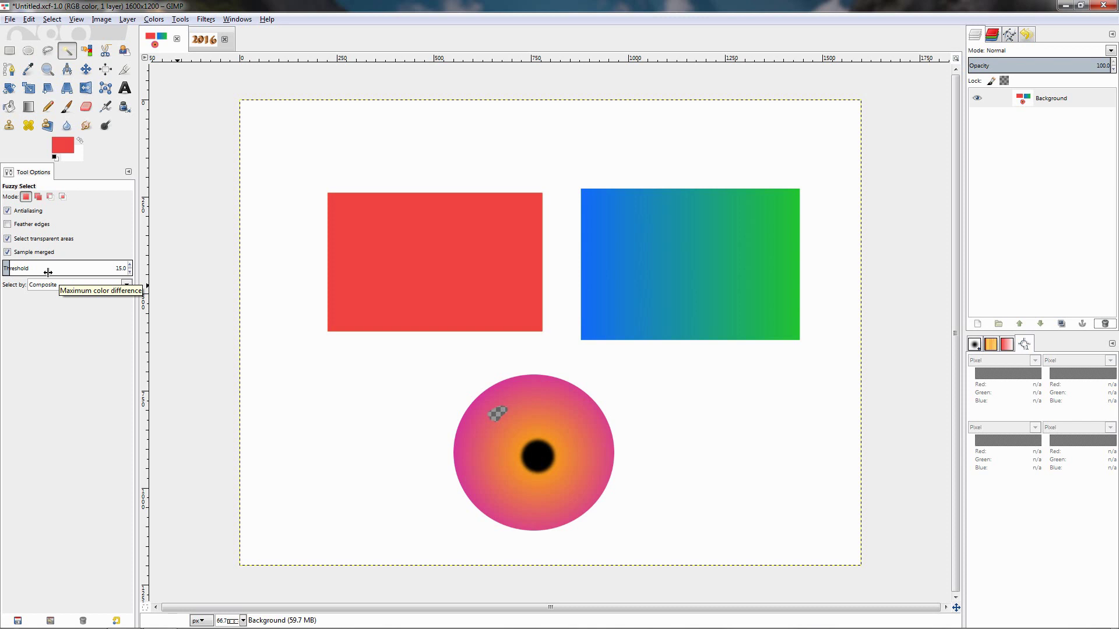
# Try Fuzzy Select thresholds 46.8, 189.5 and 114.4, settling on 144.2 to select the whole gradient rectangle
pyautogui.click(589, 259)
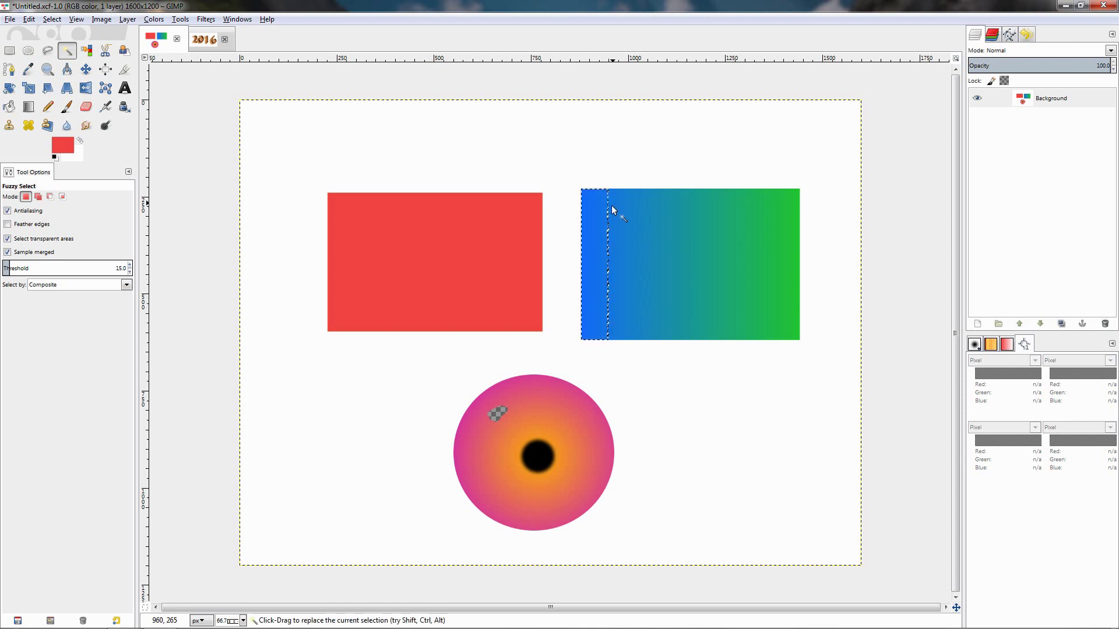
pyautogui.moveTo(9, 269); pyautogui.dragTo(218, 289)
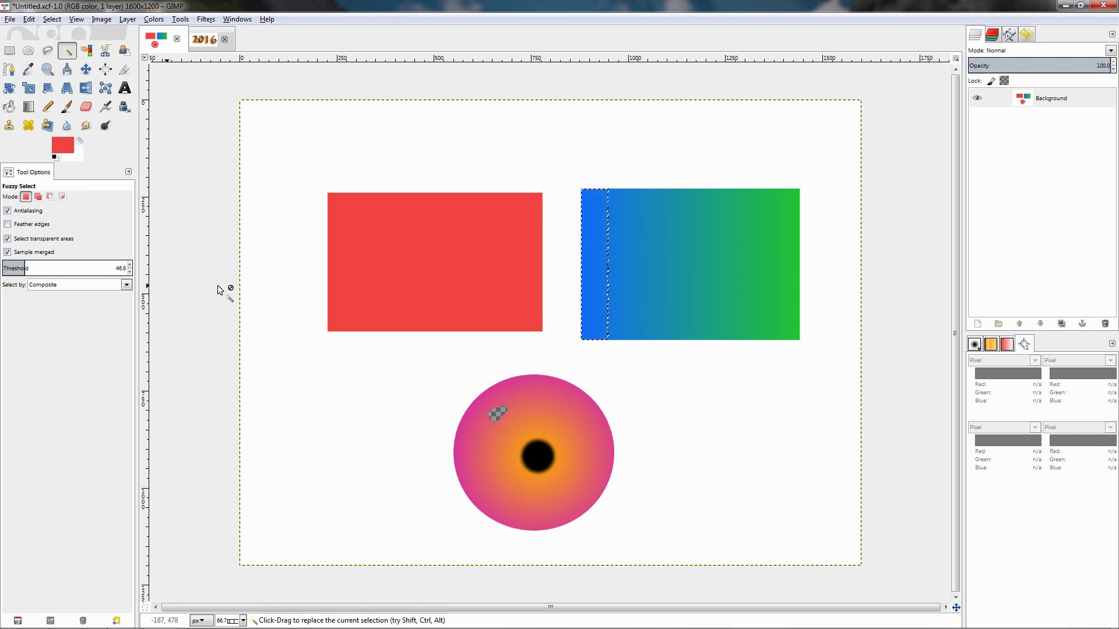
pyautogui.click(587, 278)
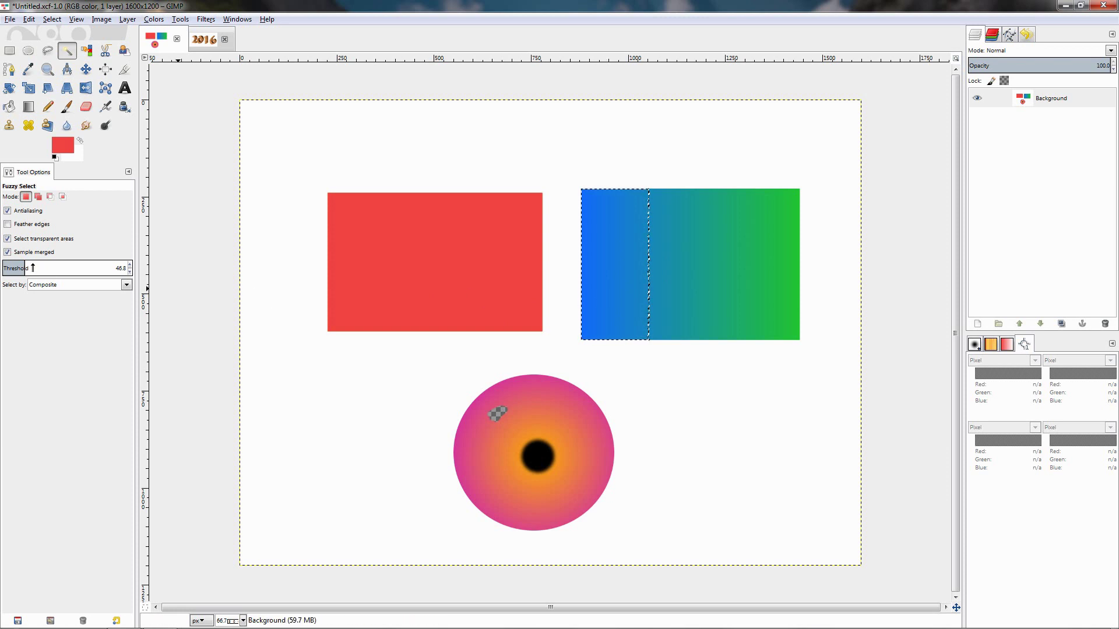
pyautogui.moveTo(29, 268); pyautogui.dragTo(94, 268)
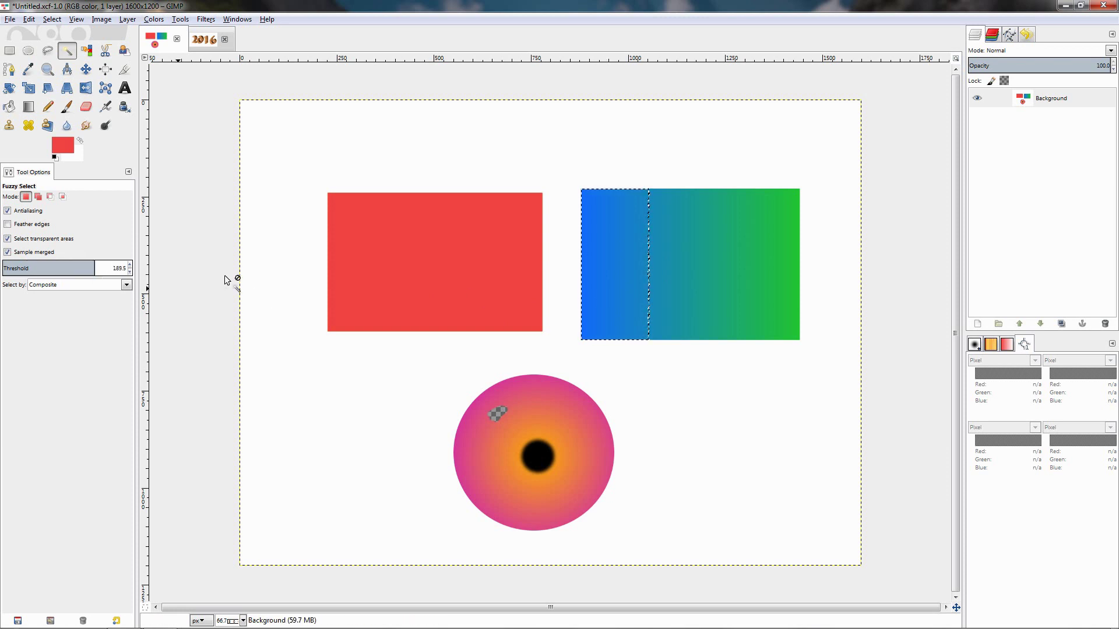
pyautogui.click(584, 278)
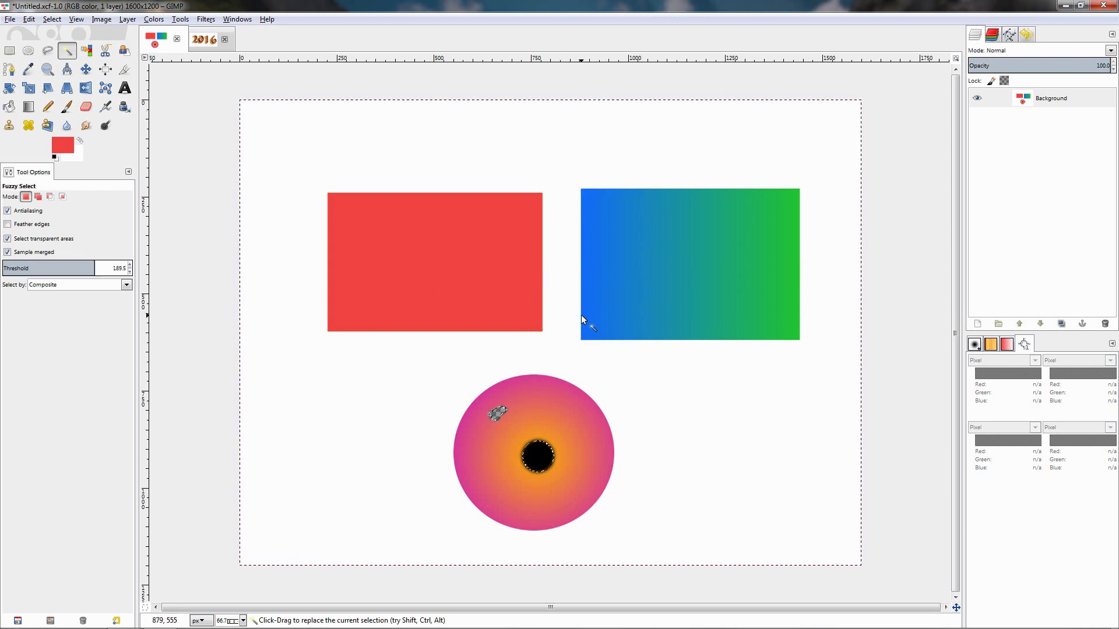
pyautogui.moveTo(76, 268)
pyautogui.mouseDown()
pyautogui.moveTo(56, 268)
pyautogui.moveTo(72, 268)
pyautogui.mouseUp()
pyautogui.click(593, 280)
pyautogui.click(609, 295)
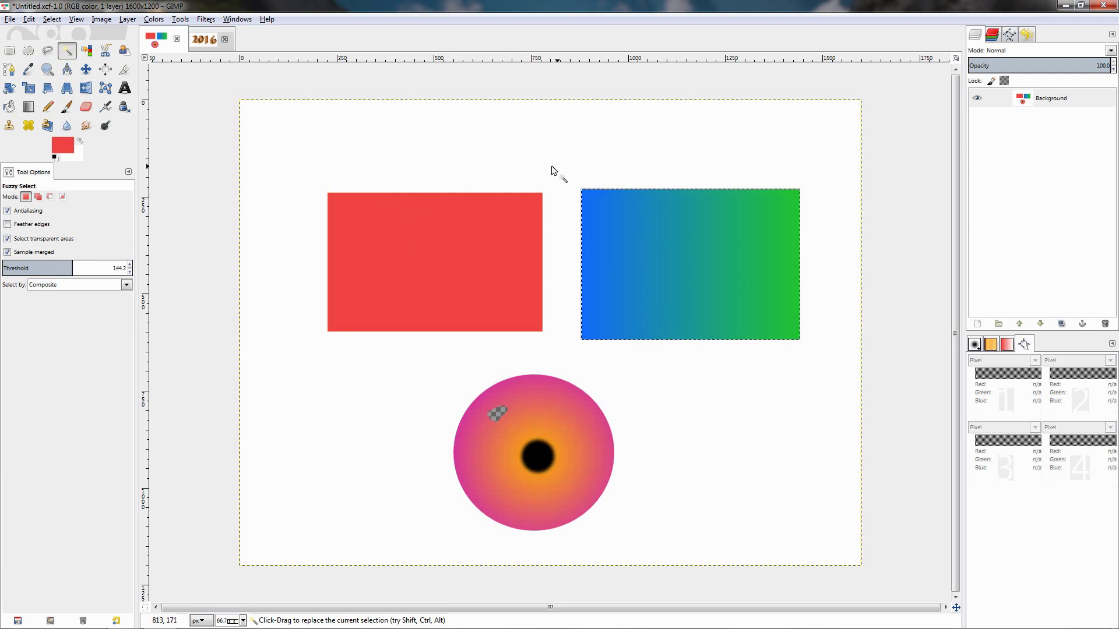
# Look over the Select menu without choosing anything, then switch to the number-786169.png '2016' image
pyautogui.click(52, 19)
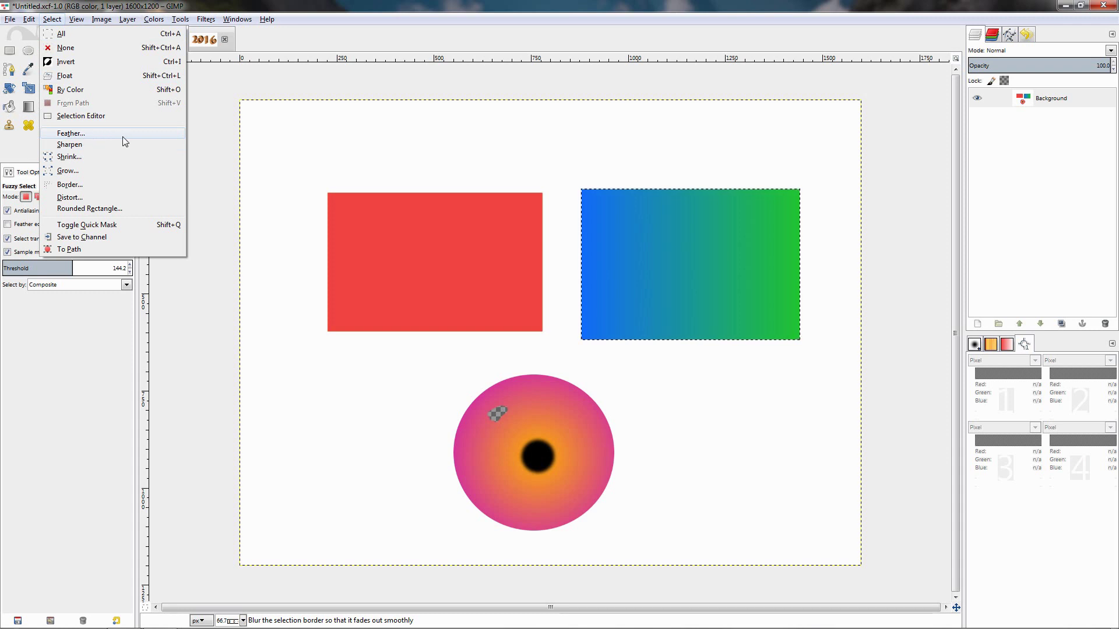
pyautogui.click(284, 5)
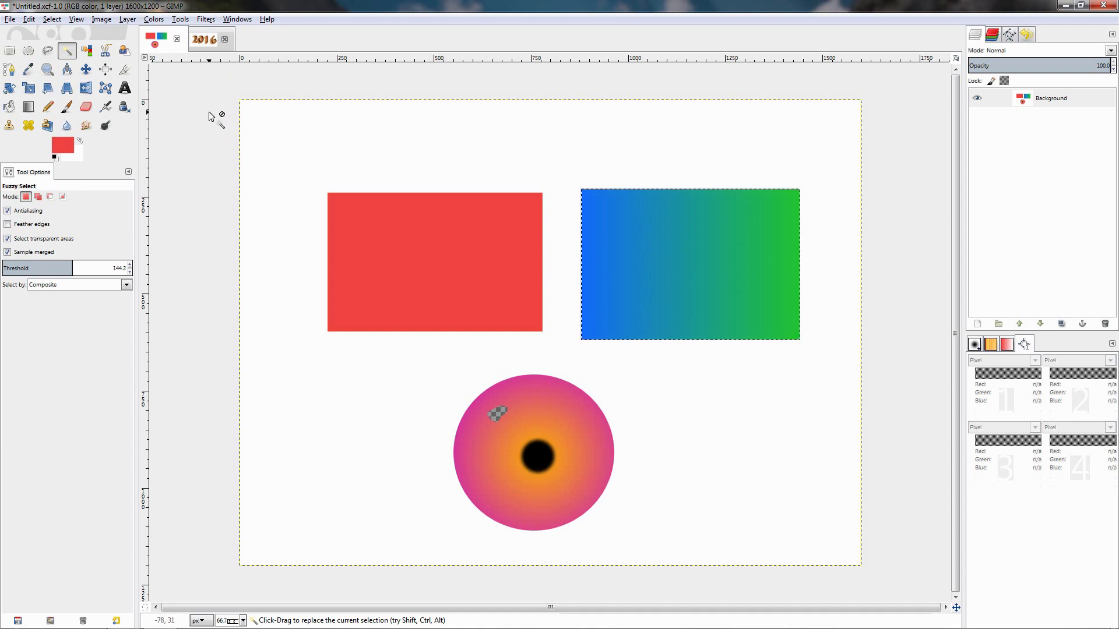
pyautogui.click(204, 42)
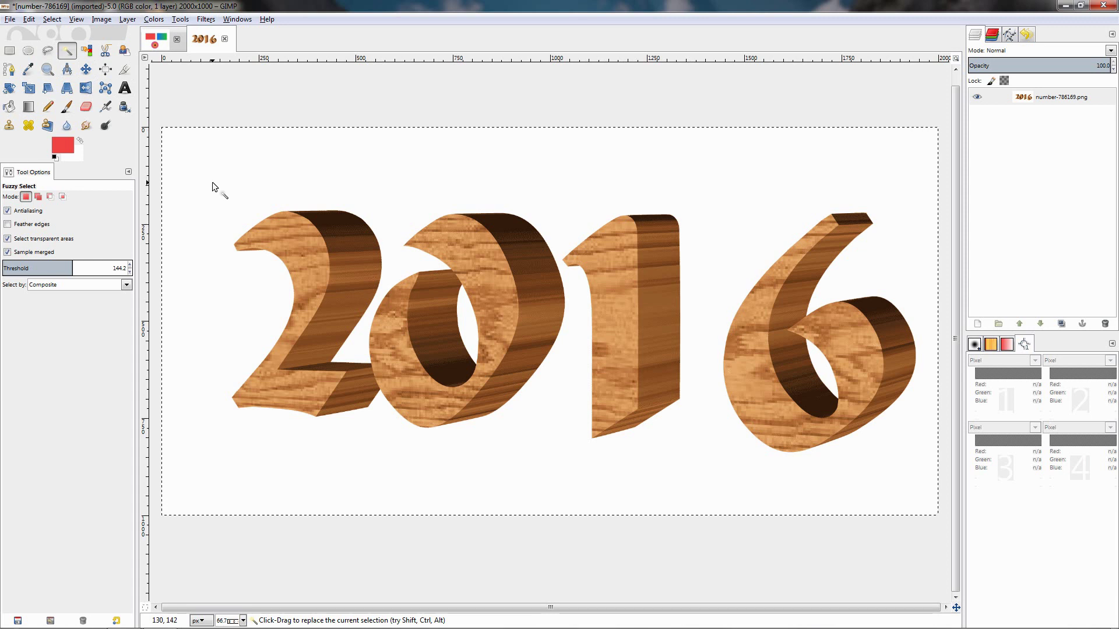
# Close the Select menu unused and return to the Untitled.xcf canvas with the gradient still selected
pyautogui.click(51, 19)
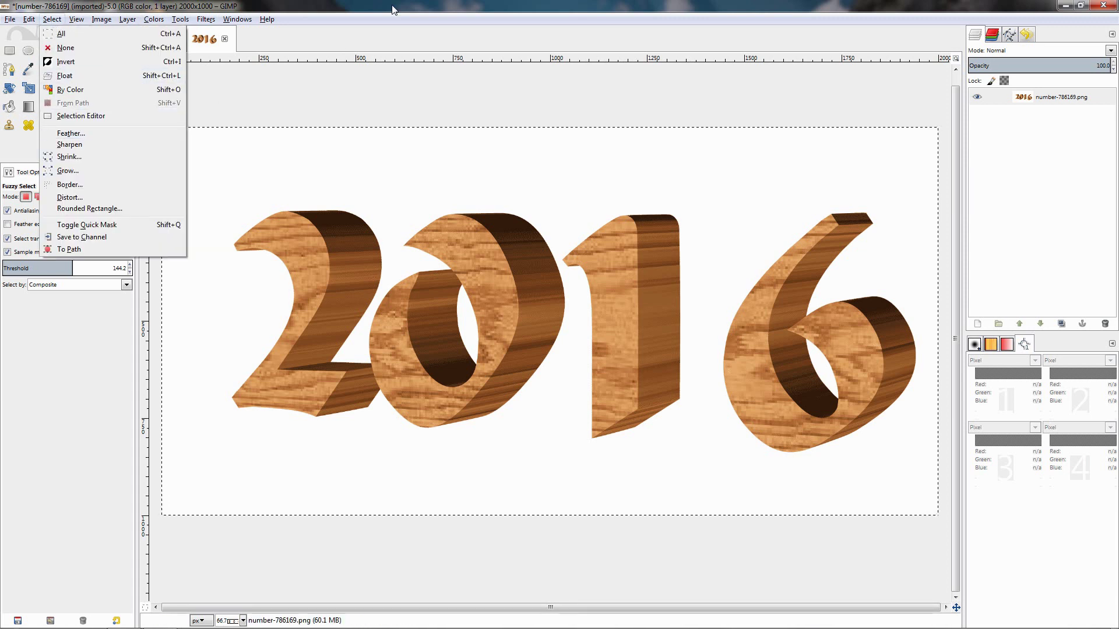
pyautogui.press('Escape')
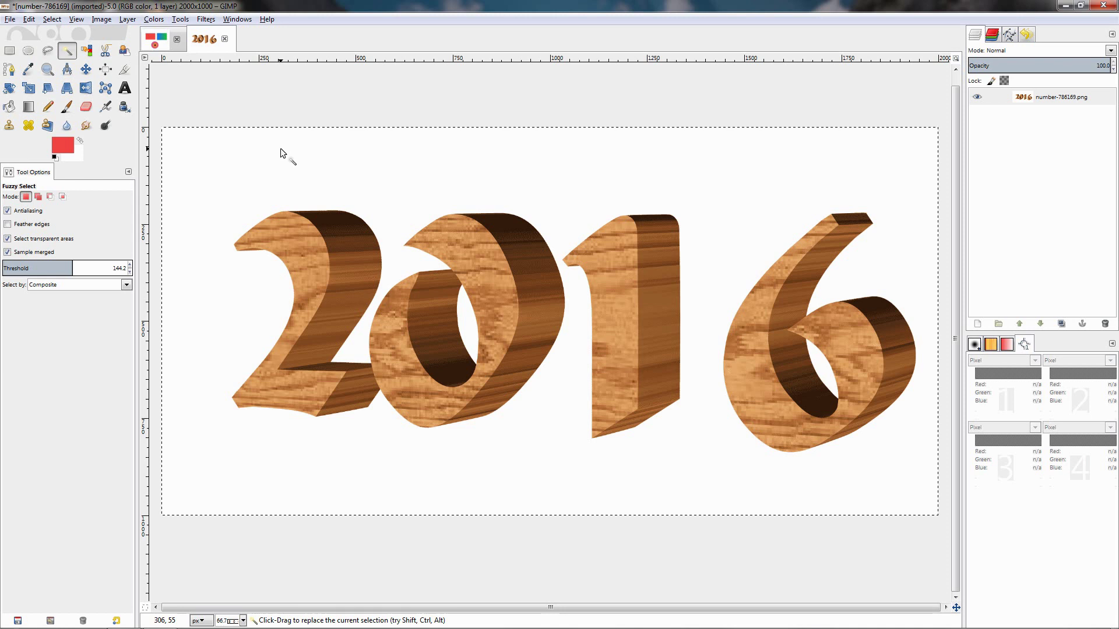
pyautogui.click(148, 47)
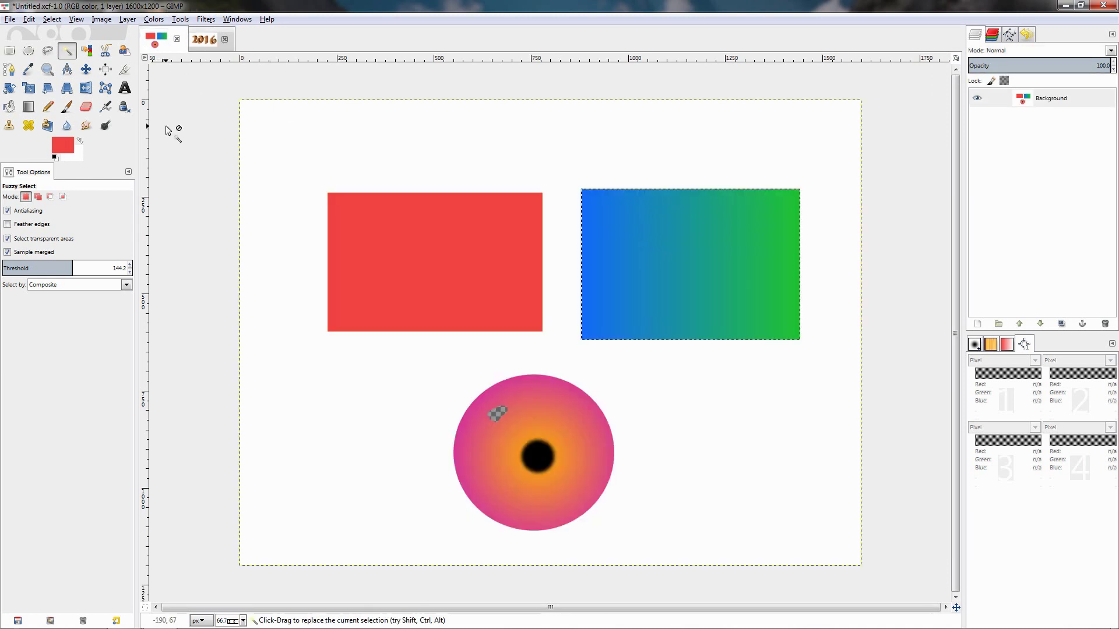